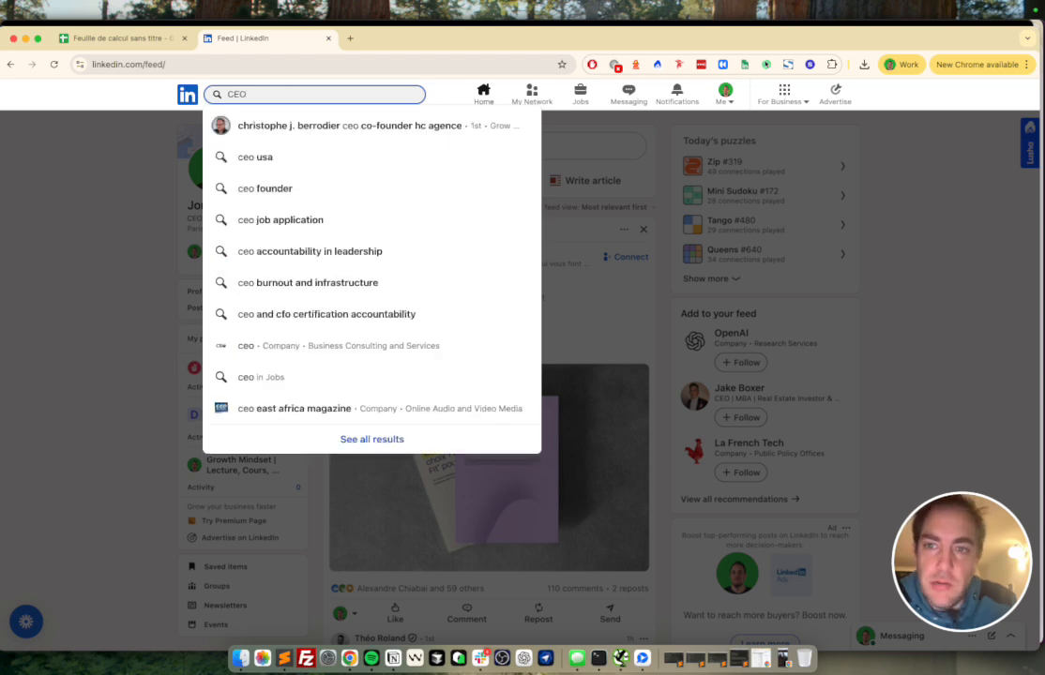
Step: Search LinkedIn for 'CEO' and narrow the results to People
{"action": "key", "text": "Return"}
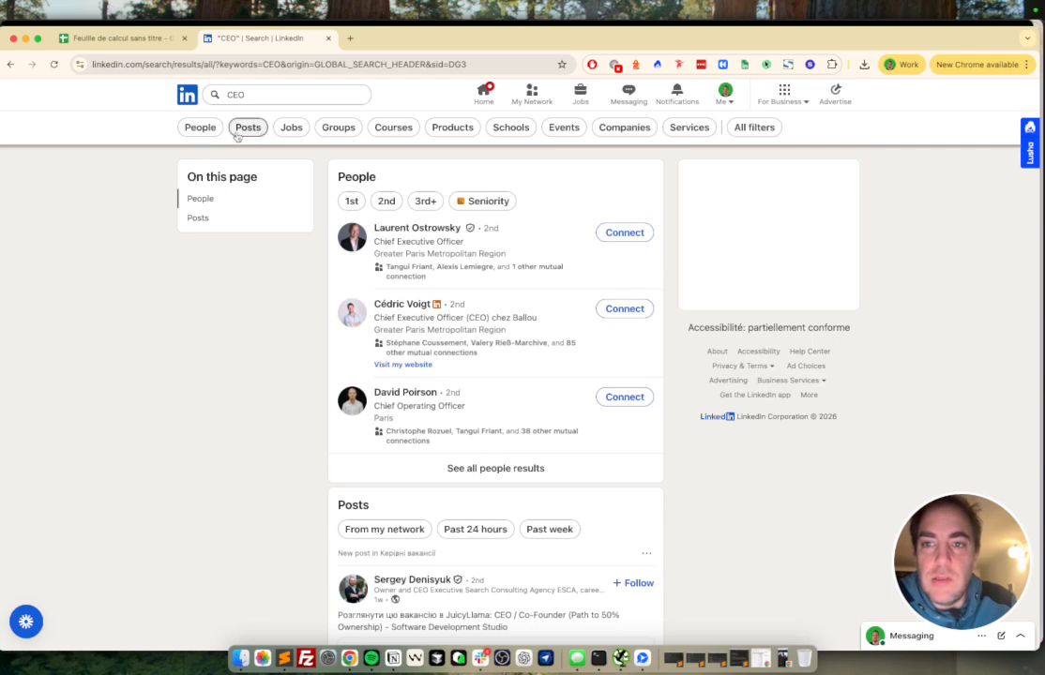
{"action": "left_click", "coordinate": [201, 126]}
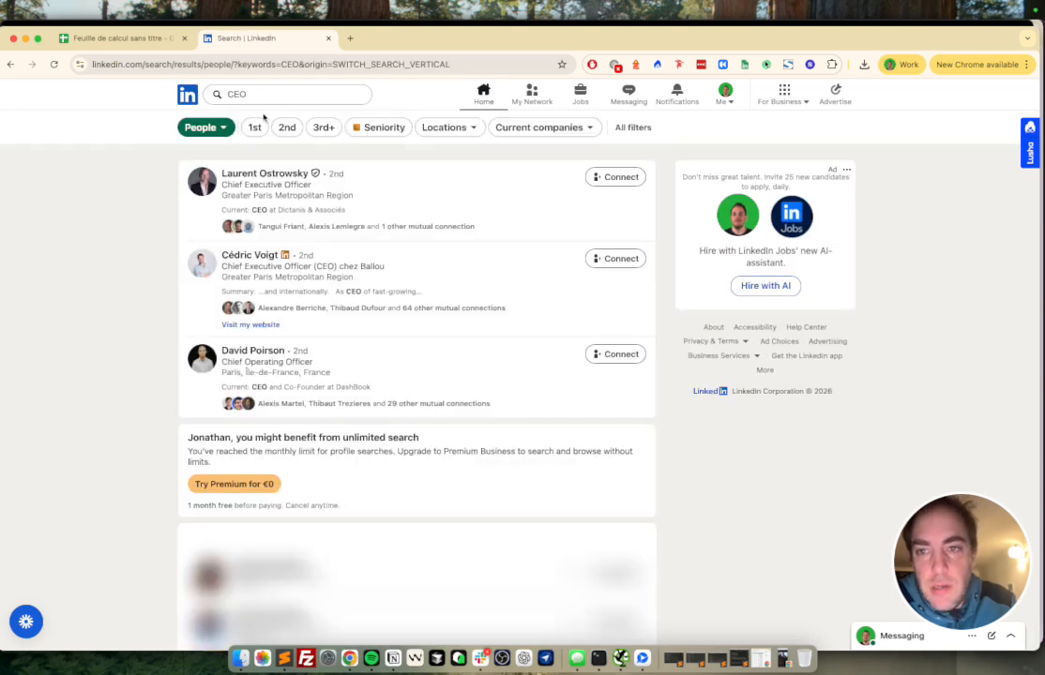
Step: Filter the CEO people results to Harvard Business School alumni, then return to the spreadsheet
{"action": "left_click", "coordinate": [624, 127]}
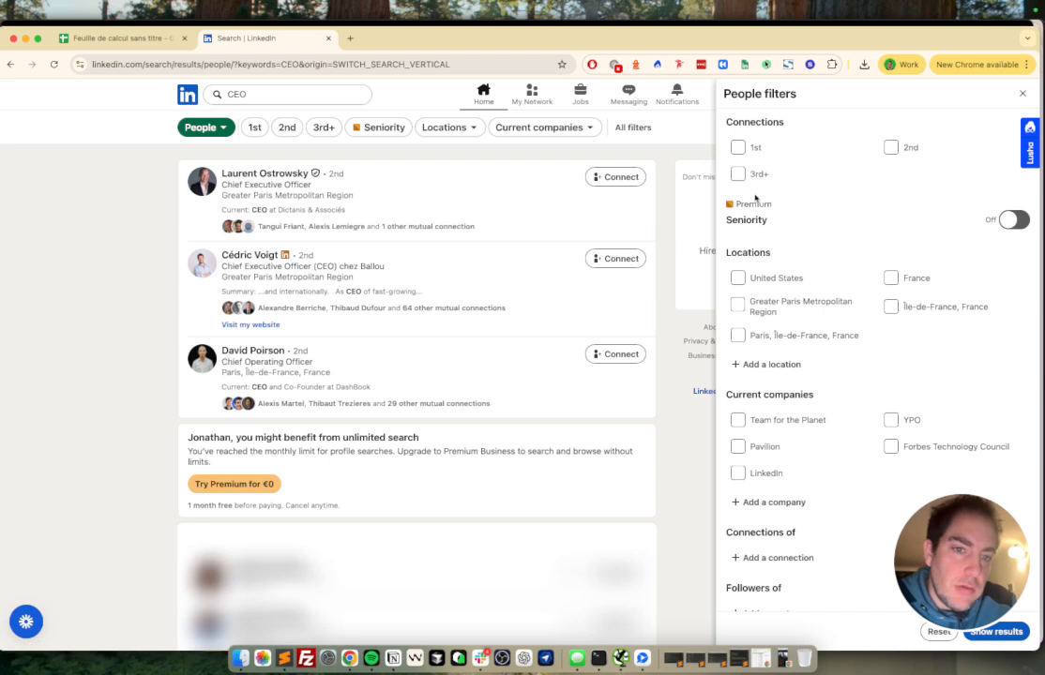
{"action": "scroll", "coordinate": [769, 314], "scroll_direction": "down", "scroll_amount": 5}
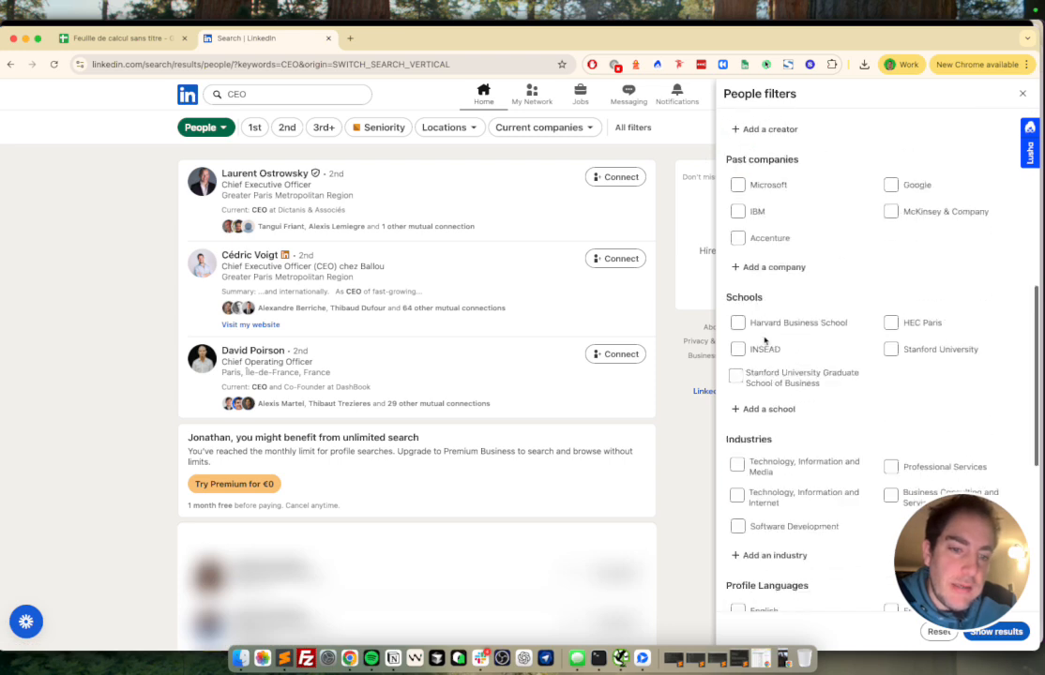
{"action": "left_click", "coordinate": [739, 324]}
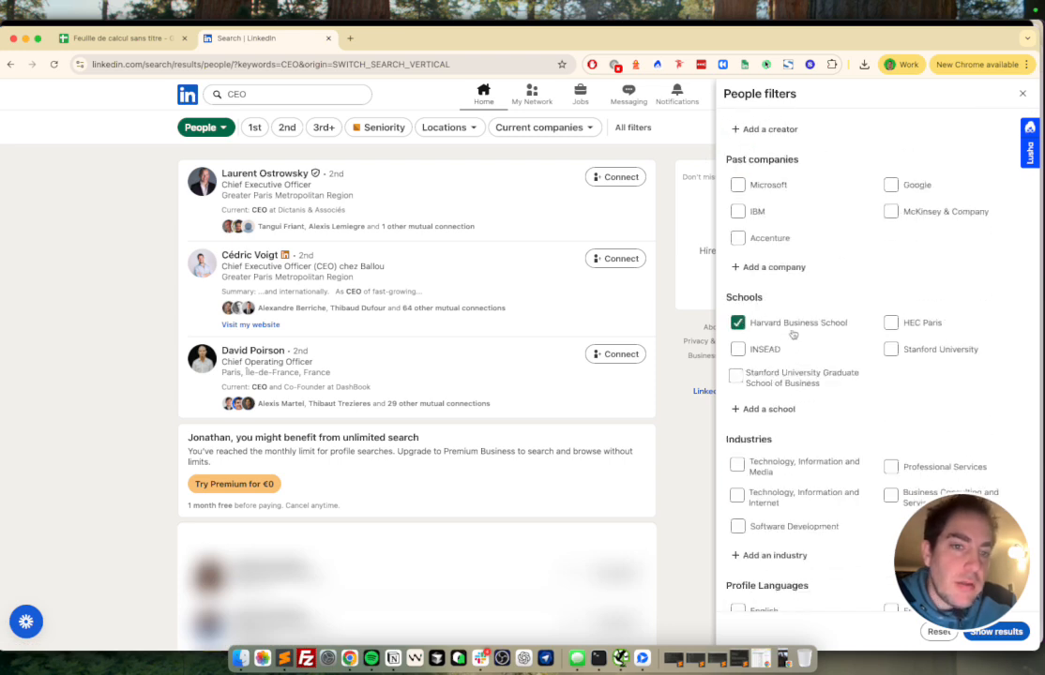
{"action": "scroll", "coordinate": [791, 374], "scroll_direction": "down", "scroll_amount": 5}
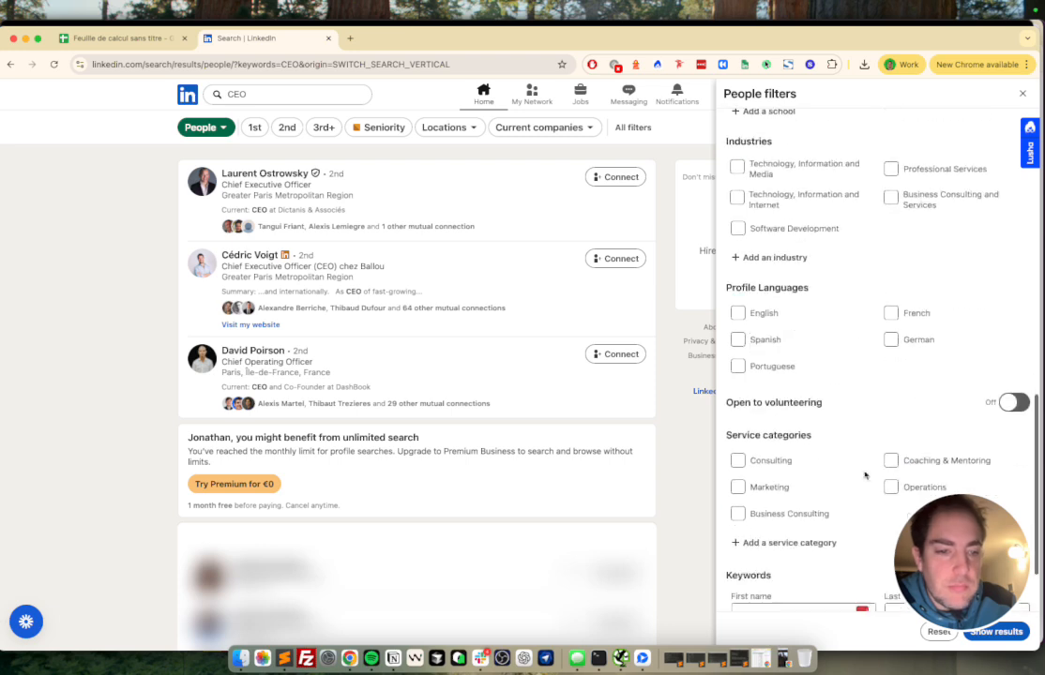
{"action": "left_click", "coordinate": [985, 633]}
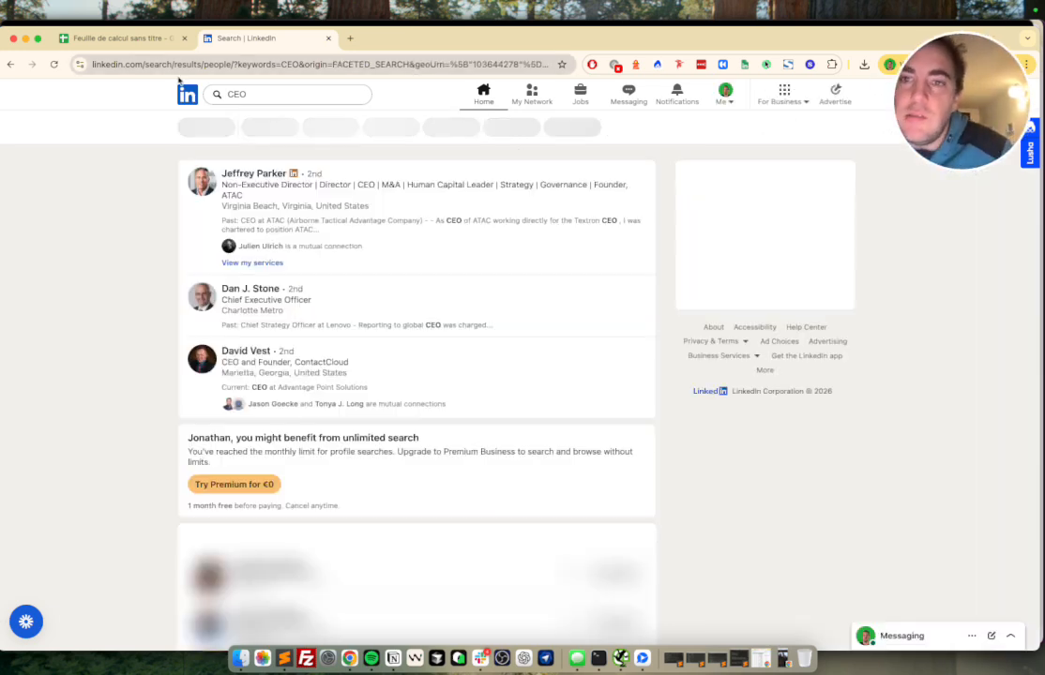
{"action": "left_click", "coordinate": [122, 38]}
Step: Check the Derrick add-on under Extensions, then open Google Workspace Marketplace in a new tab
{"action": "left_click", "coordinate": [335, 106]}
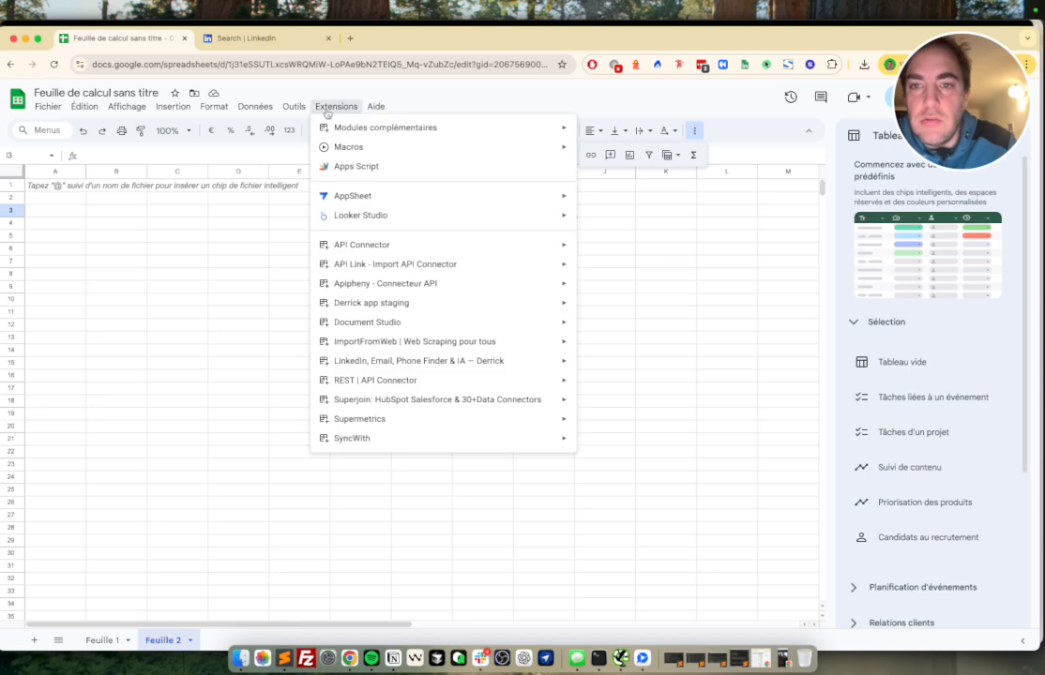
{"action": "mouse_move", "coordinate": [433, 303]}
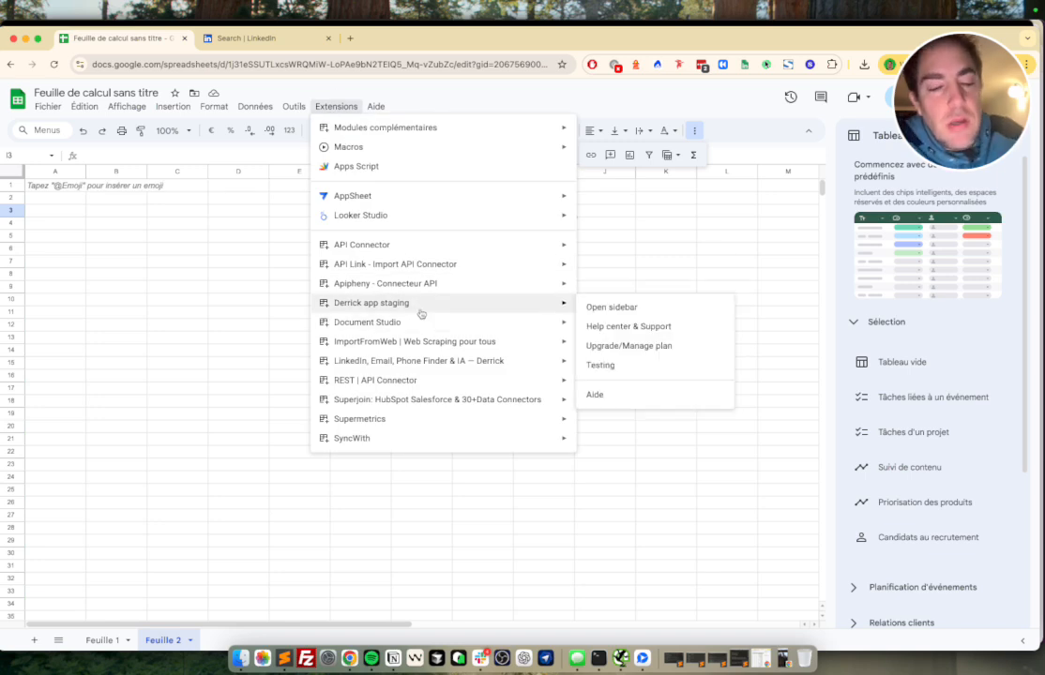
{"action": "left_click", "coordinate": [350, 37]}
{"action": "type", "text": "googl"}
{"action": "key", "text": "Return"}
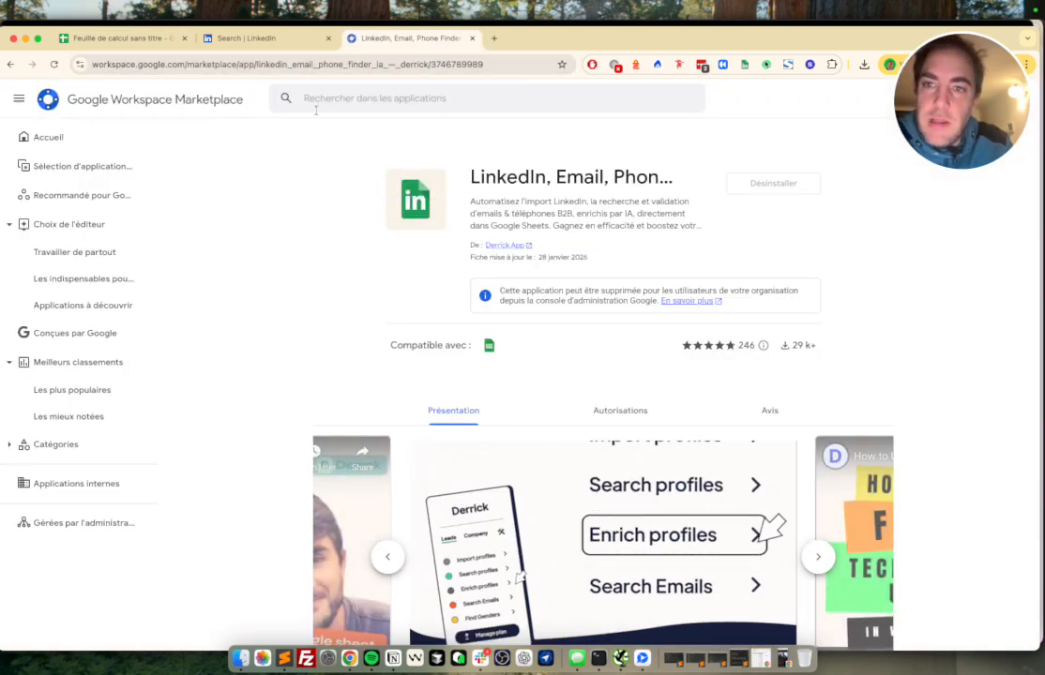
Step: Search the Marketplace for 'derrick', view the Derrick app page, then close that tab
{"action": "left_click", "coordinate": [356, 98]}
{"action": "type", "text": "derrick"}
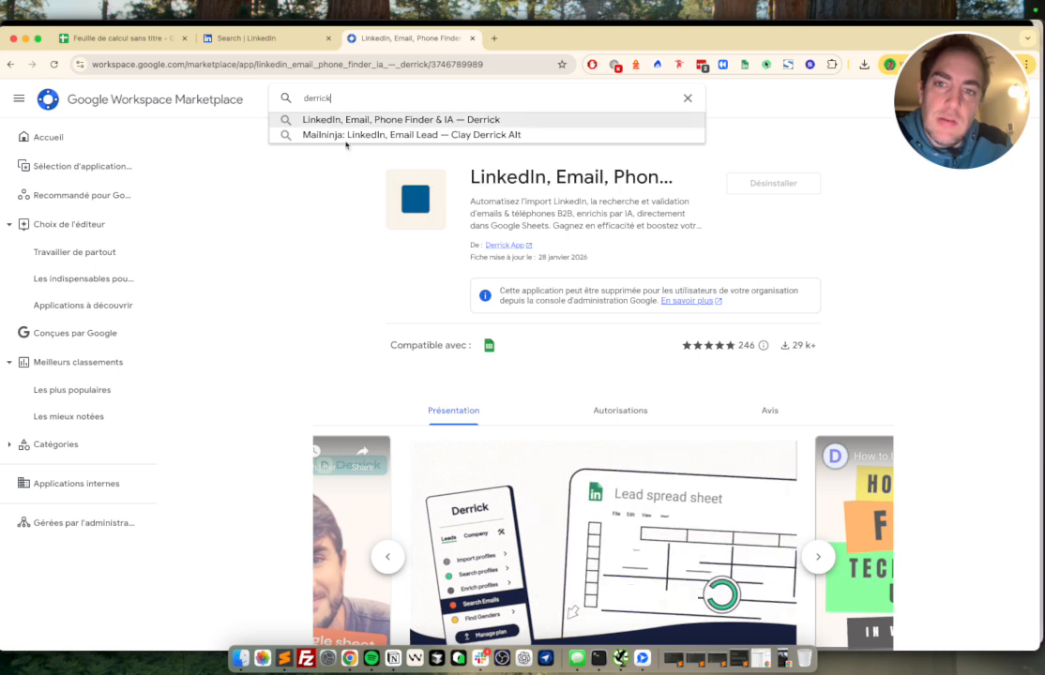
{"action": "left_click", "coordinate": [418, 122]}
{"action": "left_click", "coordinate": [349, 239]}
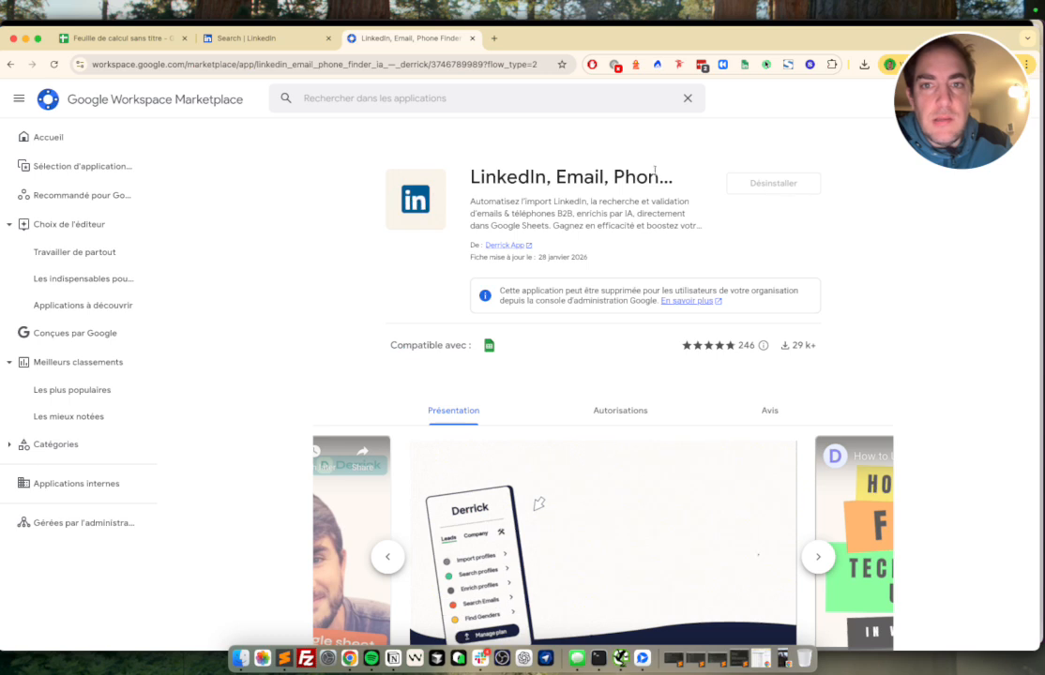
{"action": "left_click", "coordinate": [472, 40]}
Step: Open the Derrick sidebar and choose Essential > Import LinkedIn Profiles (basic)
{"action": "left_click", "coordinate": [336, 107]}
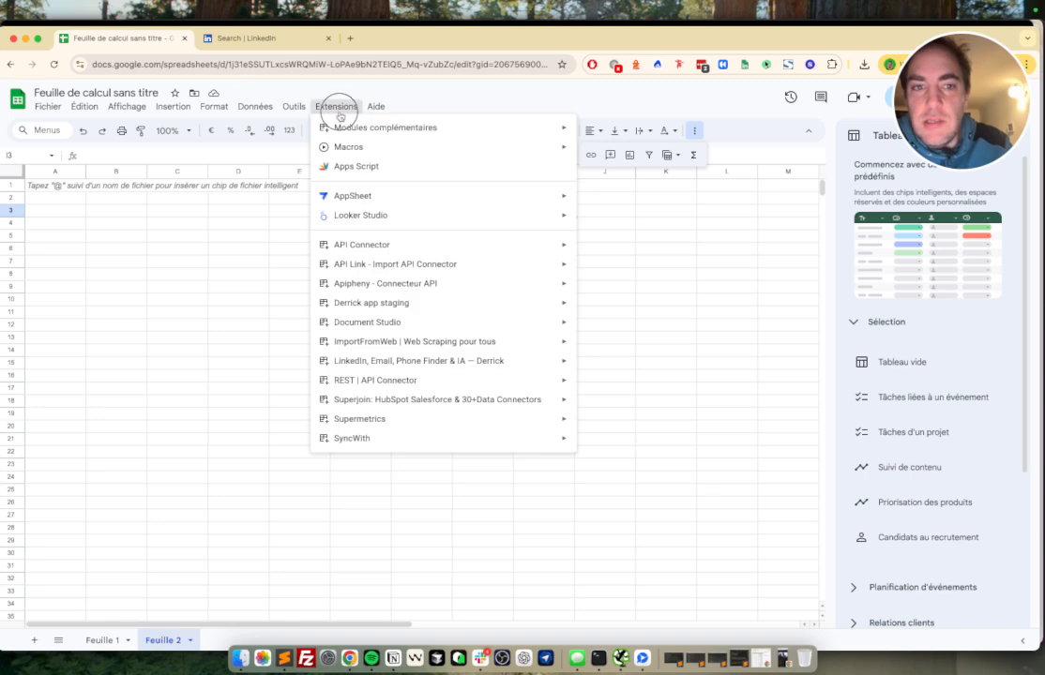
{"action": "mouse_move", "coordinate": [407, 345]}
{"action": "mouse_move", "coordinate": [413, 369]}
{"action": "left_click", "coordinate": [610, 365]}
{"action": "left_click_drag", "start_coordinate": [605, 223], "coordinate": [235, 506]}
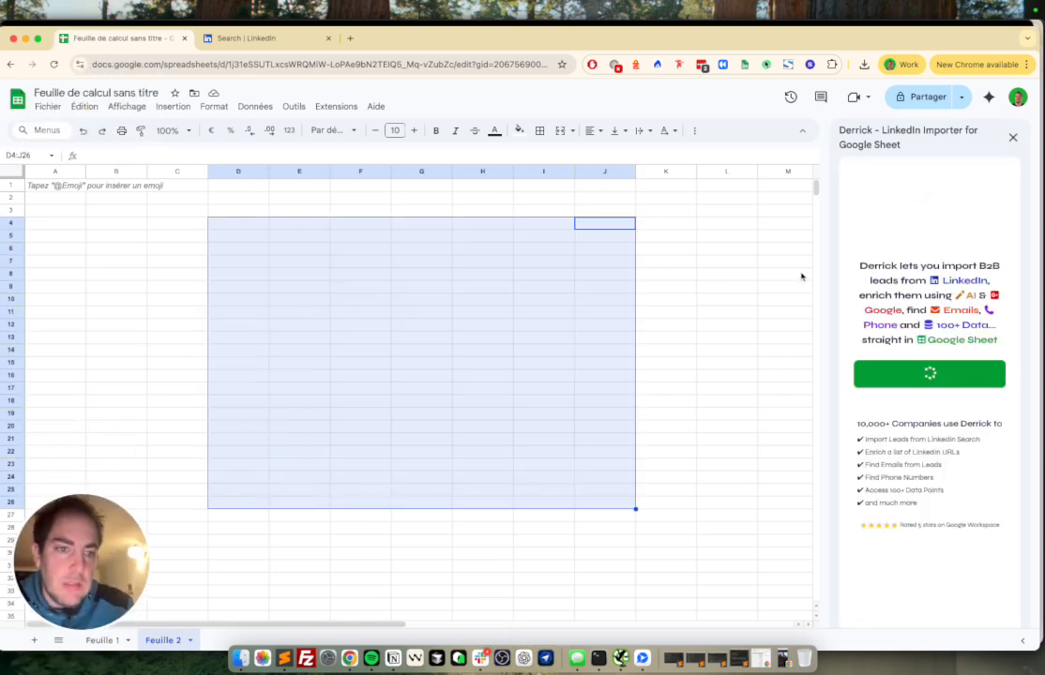
{"action": "left_click", "coordinate": [723, 274]}
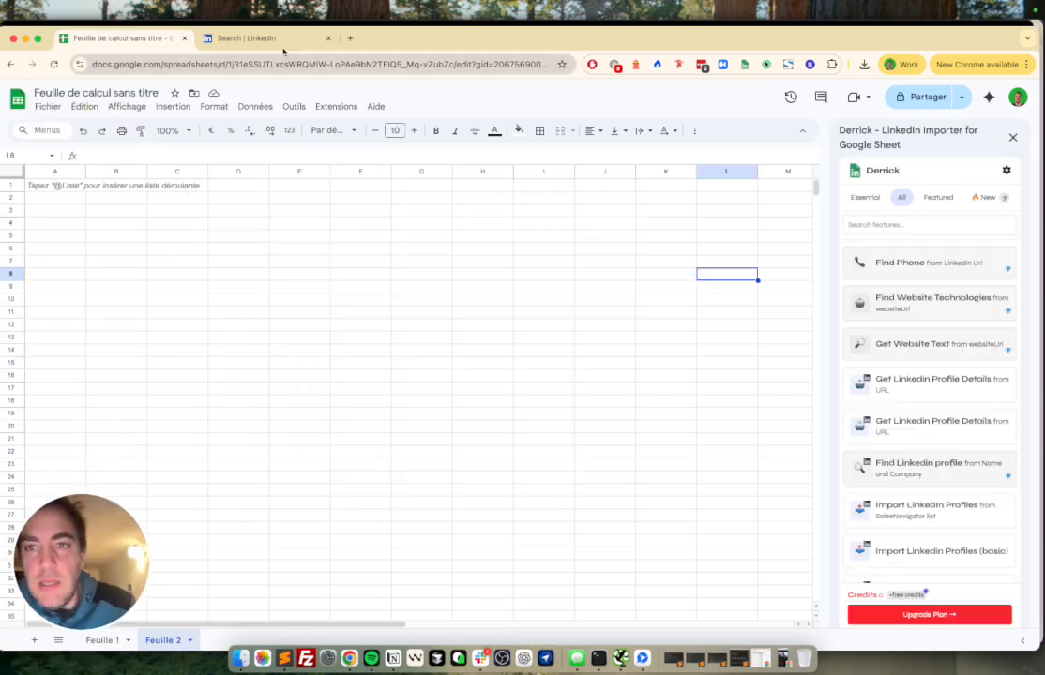
{"action": "left_click", "coordinate": [865, 197]}
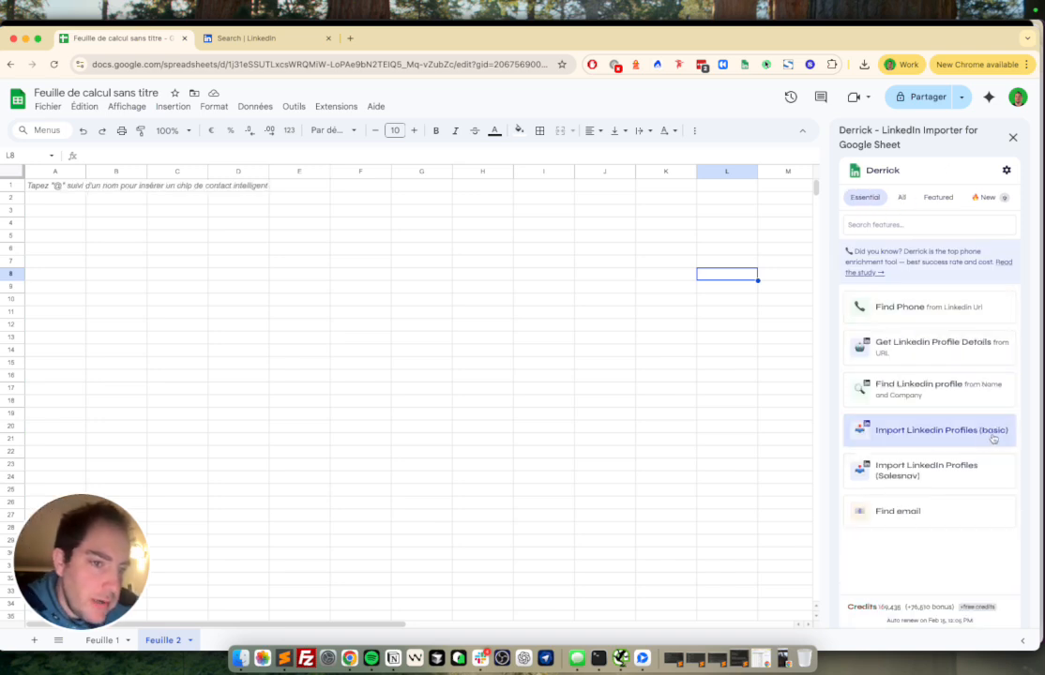
{"action": "left_click", "coordinate": [960, 433]}
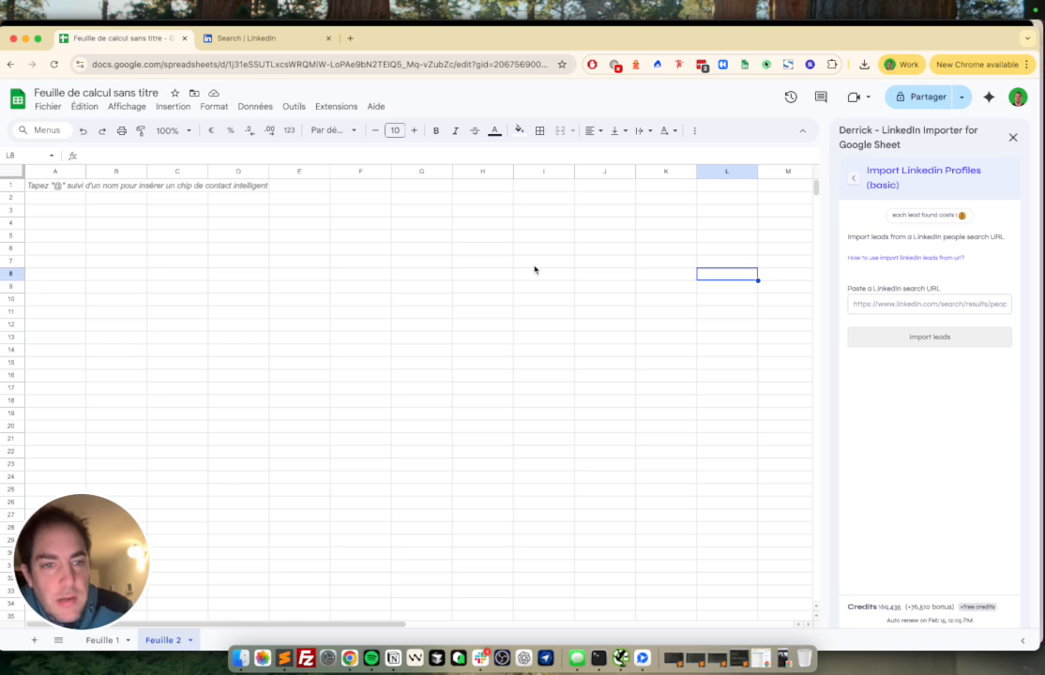
Step: Copy the LinkedIn CEO search URL into Derrick's search URL field
{"action": "left_click", "coordinate": [236, 37]}
{"action": "left_click", "coordinate": [263, 62]}
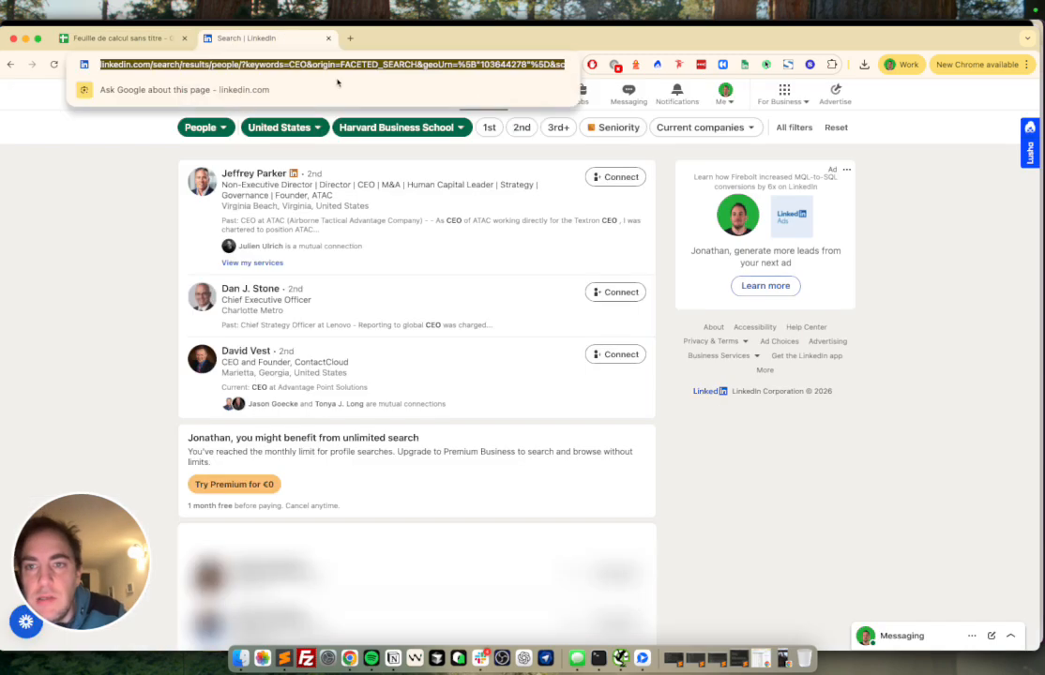
{"action": "left_click", "coordinate": [117, 37]}
{"action": "left_click", "coordinate": [896, 305]}
{"action": "right_click", "coordinate": [896, 310]}
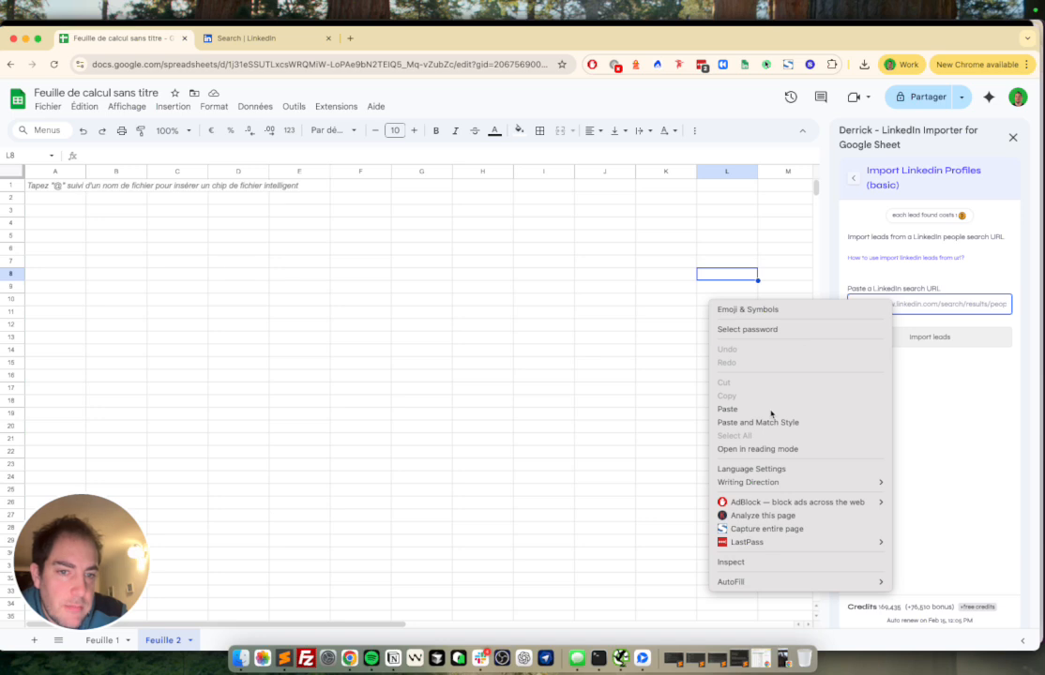
{"action": "left_click", "coordinate": [775, 408]}
Step: Import the leads into a New Leads import sheet and return to LinkedIn
{"action": "left_click", "coordinate": [927, 337]}
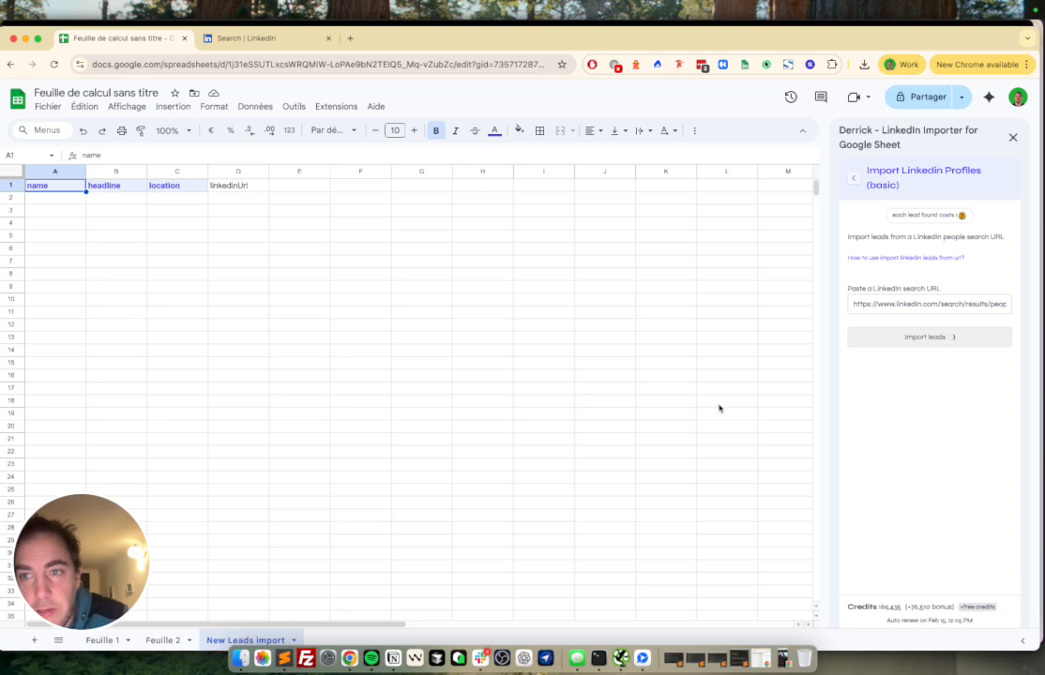
{"action": "left_click_drag", "start_coordinate": [64, 201], "coordinate": [326, 384]}
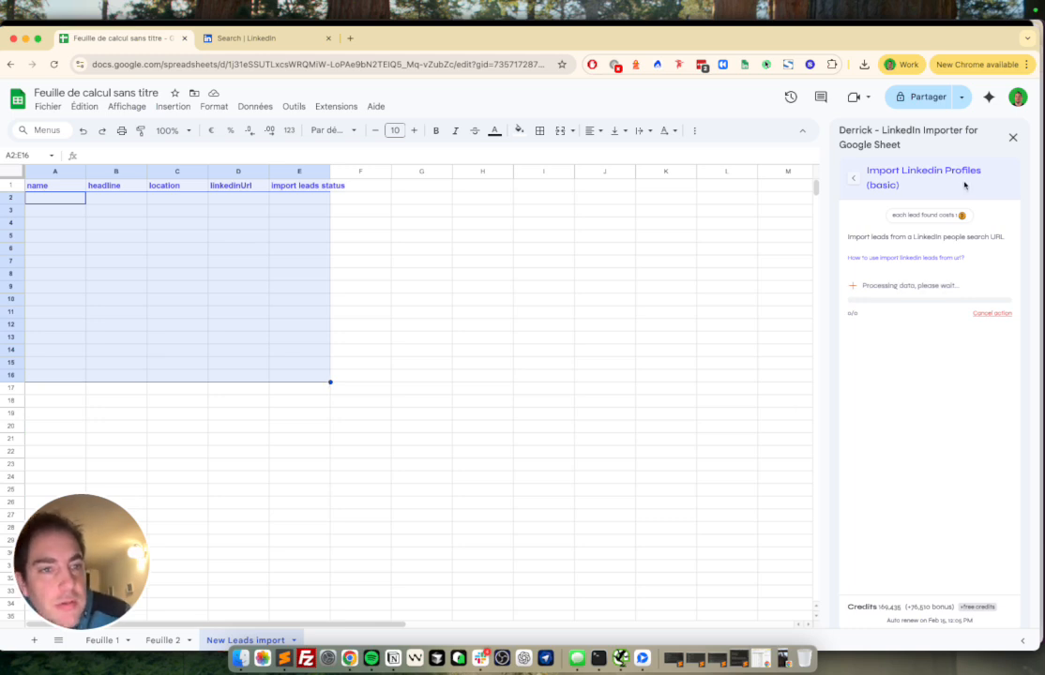
{"action": "key", "text": "ctrl+Tab"}
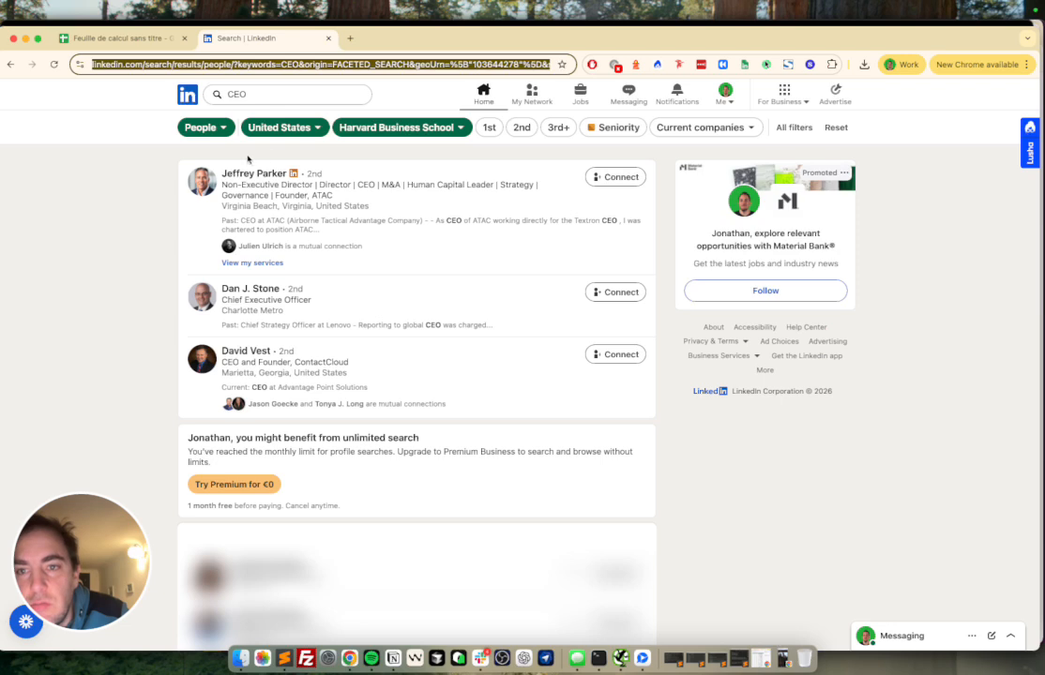
Step: Switch the LinkedIn CEO search to Companies, browse its filters, and return to the sheet
{"action": "left_click", "coordinate": [222, 129]}
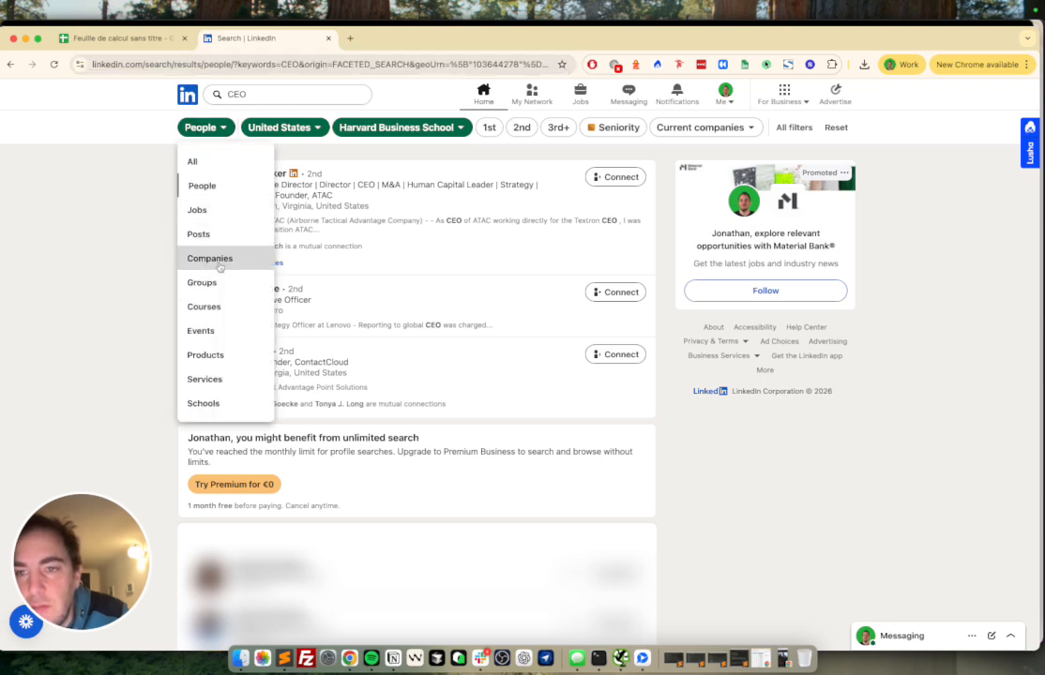
{"action": "left_click", "coordinate": [212, 258]}
{"action": "left_click", "coordinate": [659, 126]}
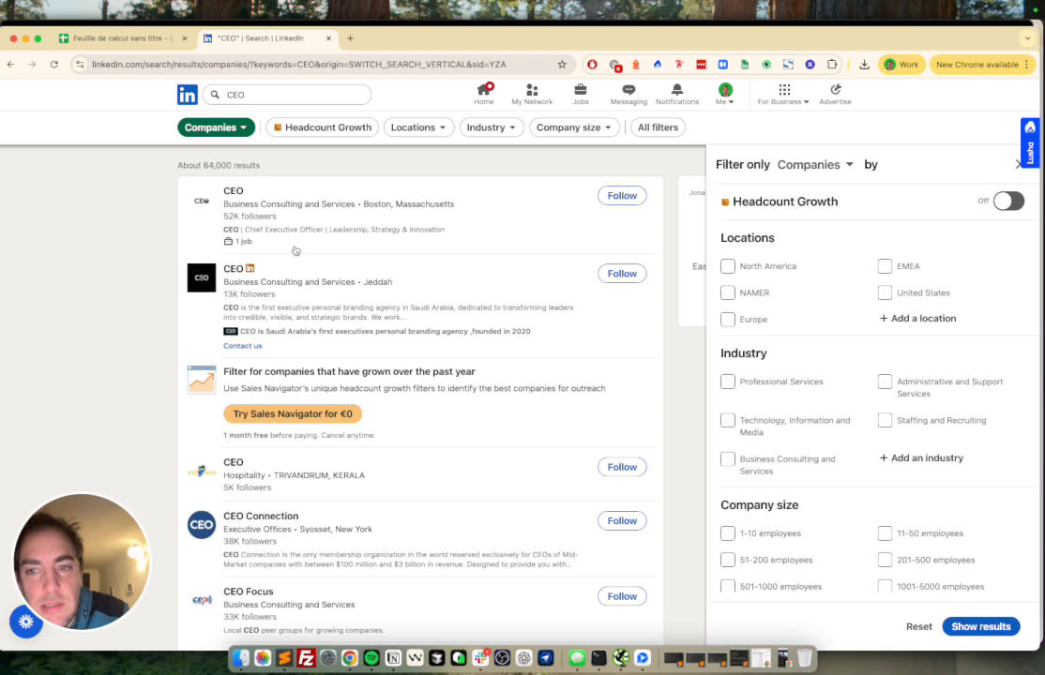
{"action": "left_click", "coordinate": [155, 250]}
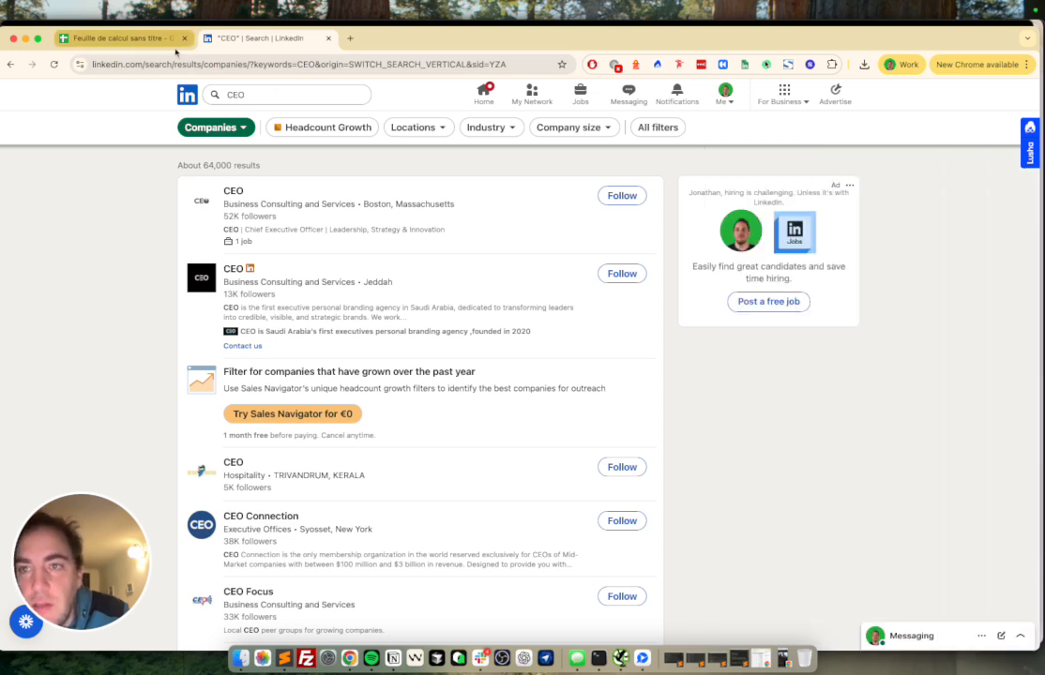
{"action": "left_click", "coordinate": [147, 38]}
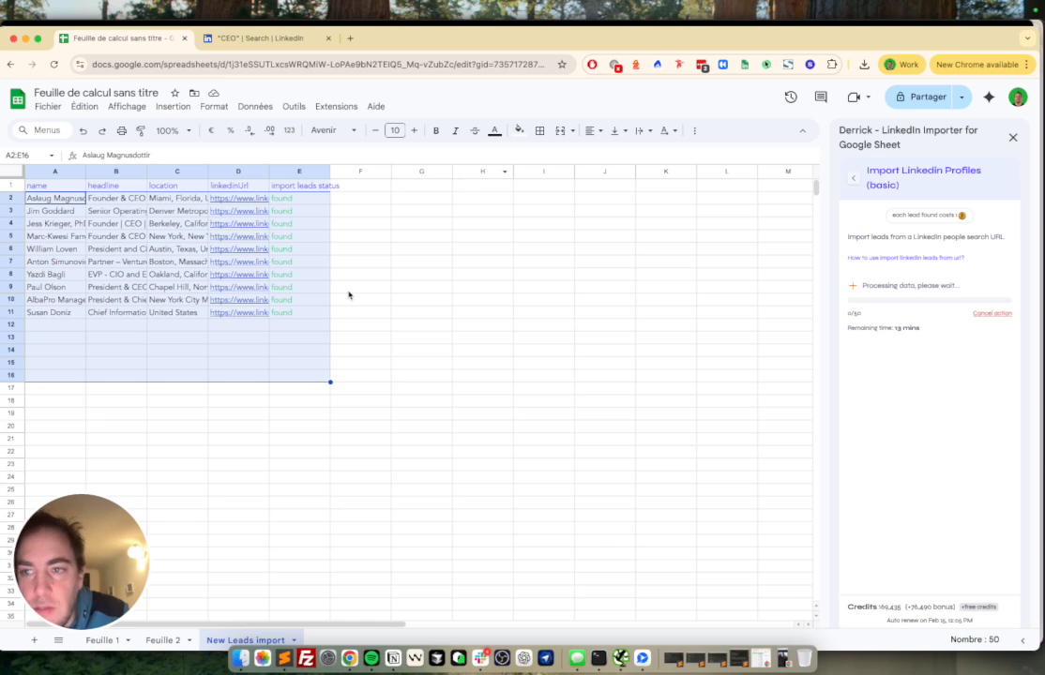
Step: Compare the first ten imported leads against the LinkedIn people search results
{"action": "left_click", "coordinate": [348, 295]}
{"action": "left_click", "coordinate": [263, 39]}
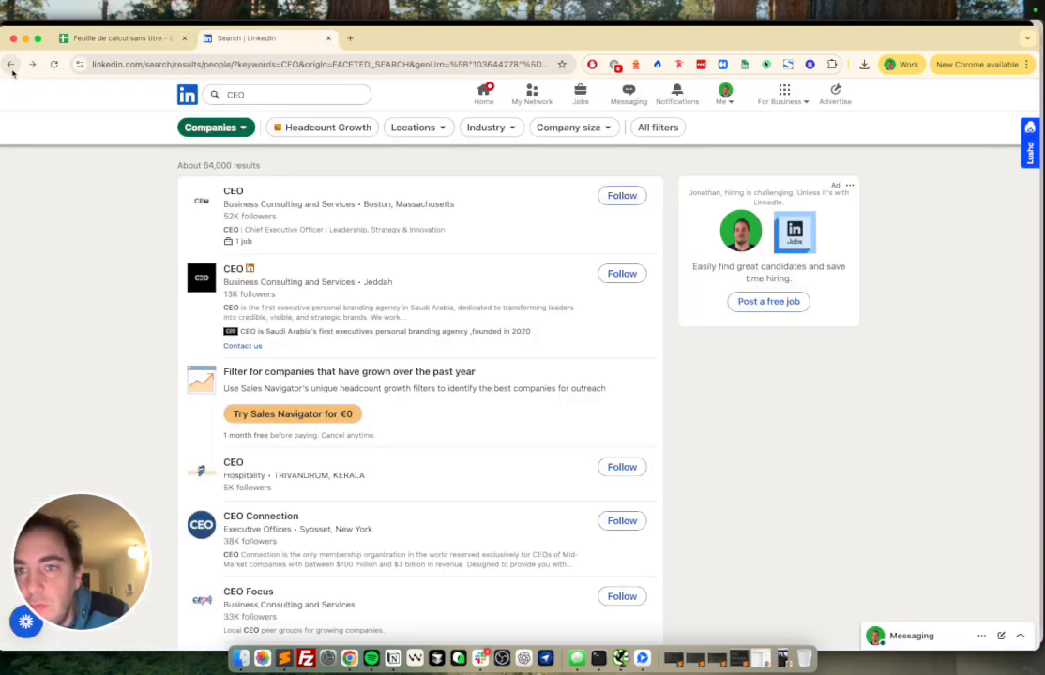
{"action": "left_click", "coordinate": [11, 68]}
{"action": "left_click", "coordinate": [127, 38]}
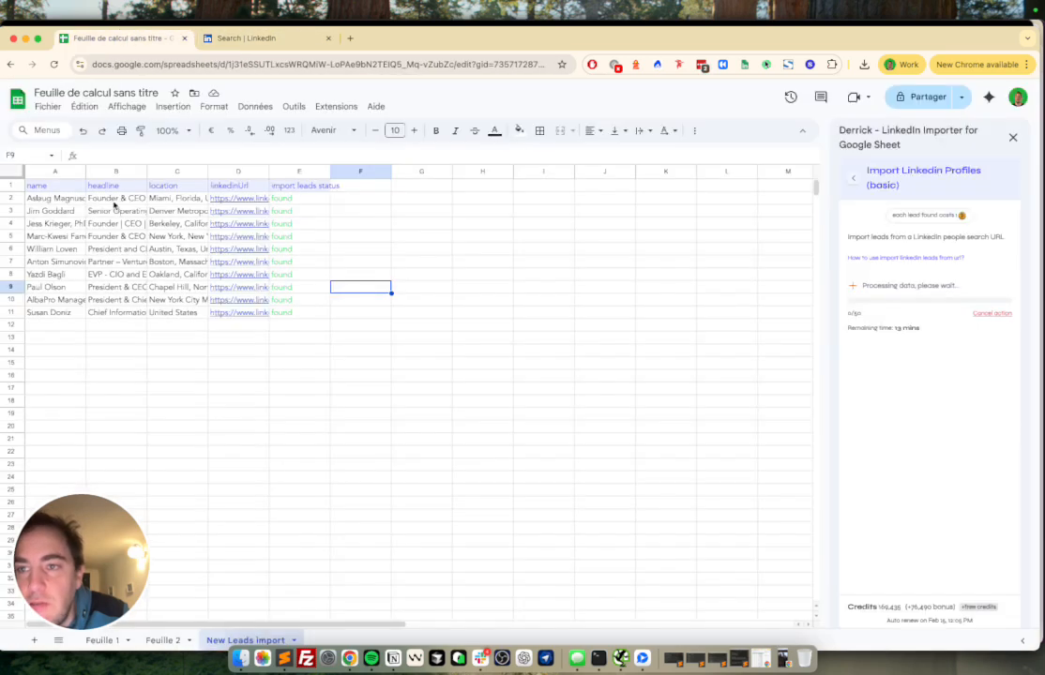
{"action": "left_click_drag", "start_coordinate": [62, 196], "coordinate": [62, 318]}
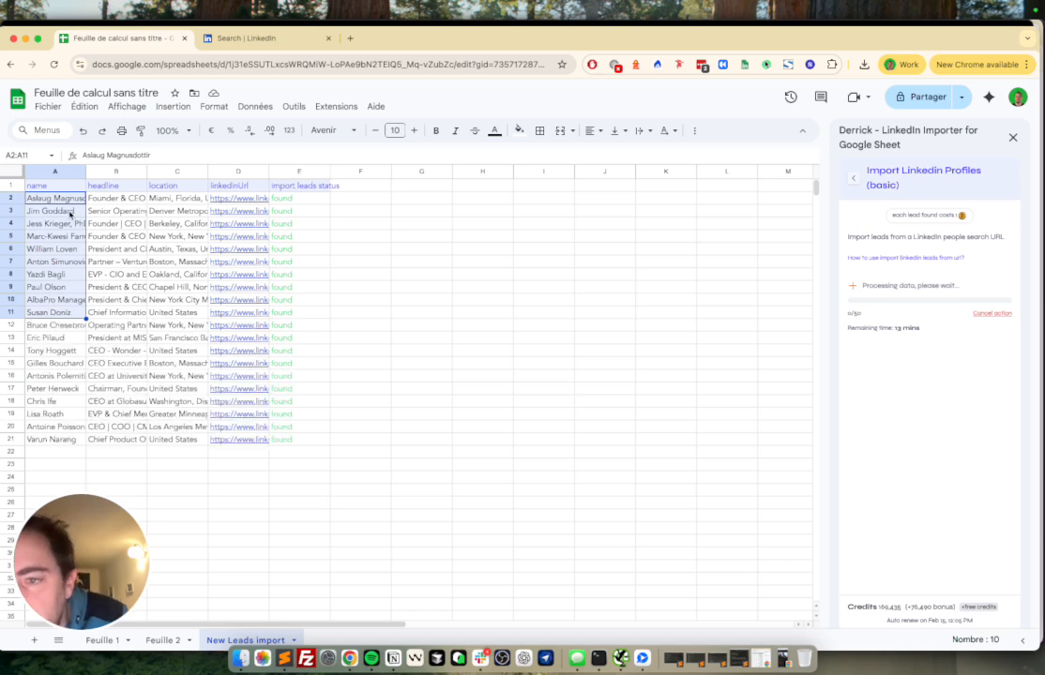
{"action": "left_click", "coordinate": [268, 40]}
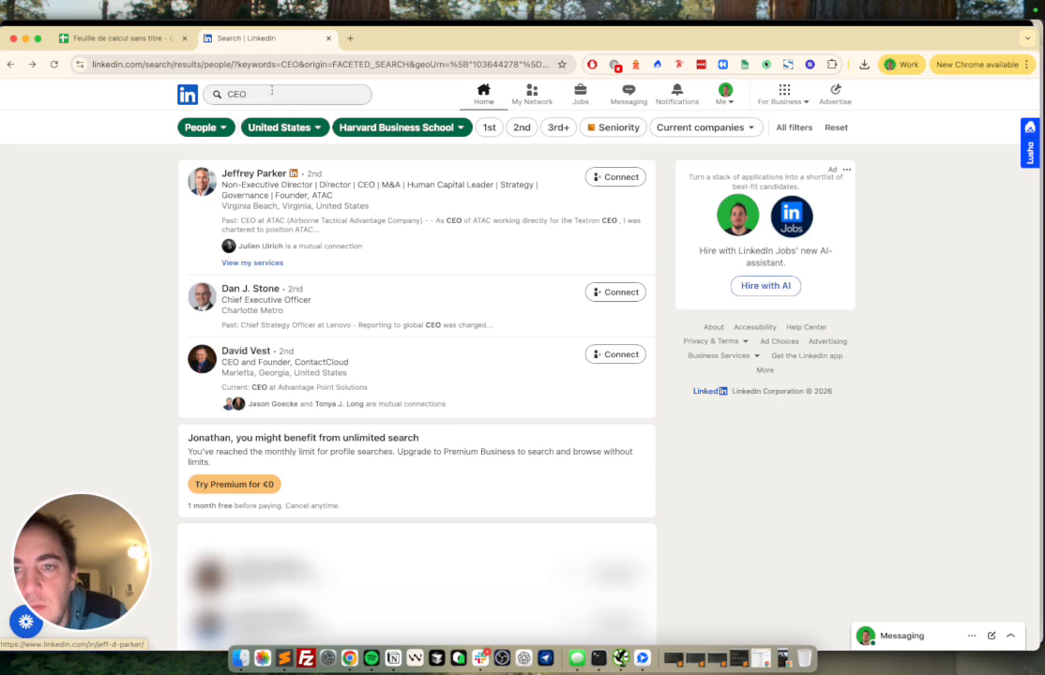
{"action": "scroll", "coordinate": [209, 218], "scroll_direction": "down", "scroll_amount": 5}
{"action": "scroll", "coordinate": [208, 218], "scroll_direction": "up", "scroll_amount": 5}
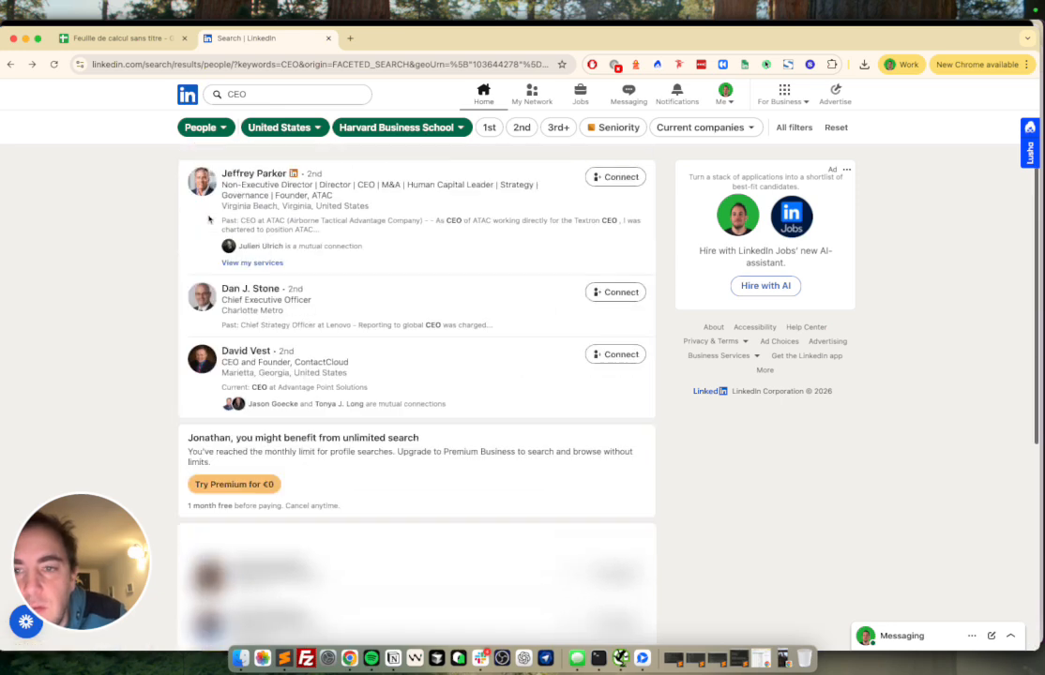
{"action": "left_click", "coordinate": [132, 38]}
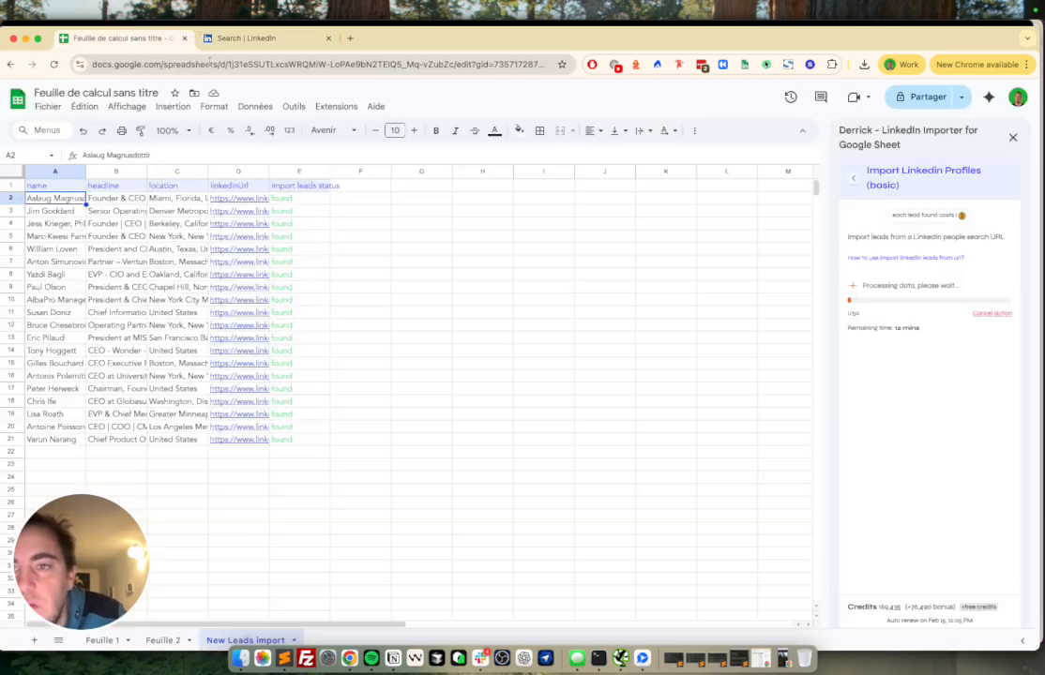
{"action": "left_click", "coordinate": [68, 210]}
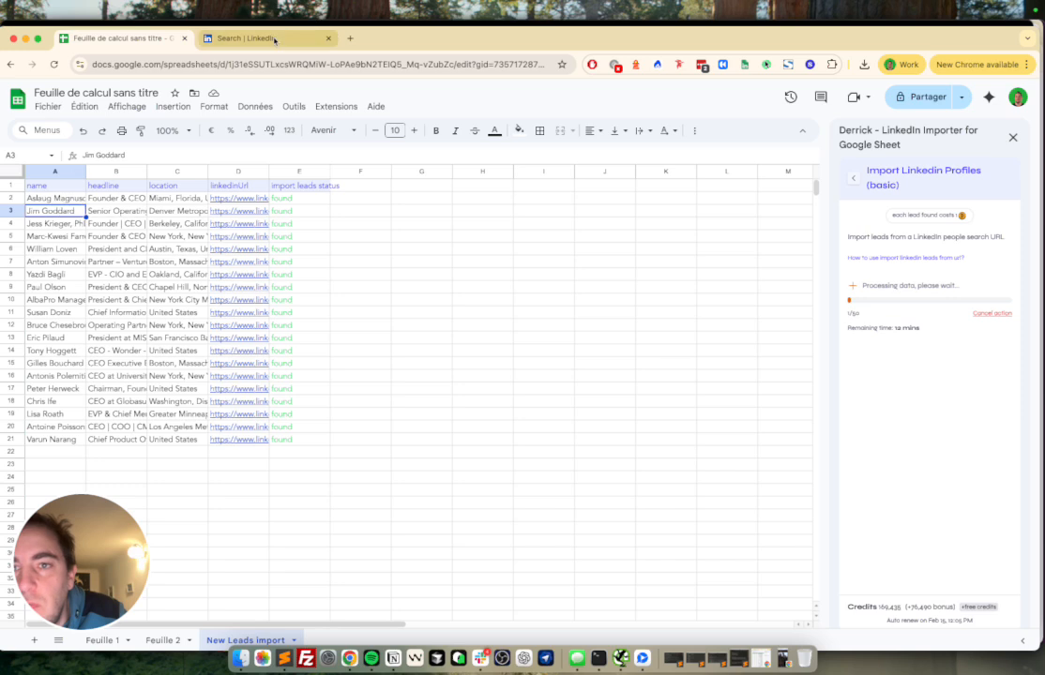
Step: Keep checking LinkedIn while the import fills imported names down to row 25
{"action": "left_click", "coordinate": [276, 38]}
{"action": "left_click", "coordinate": [132, 39]}
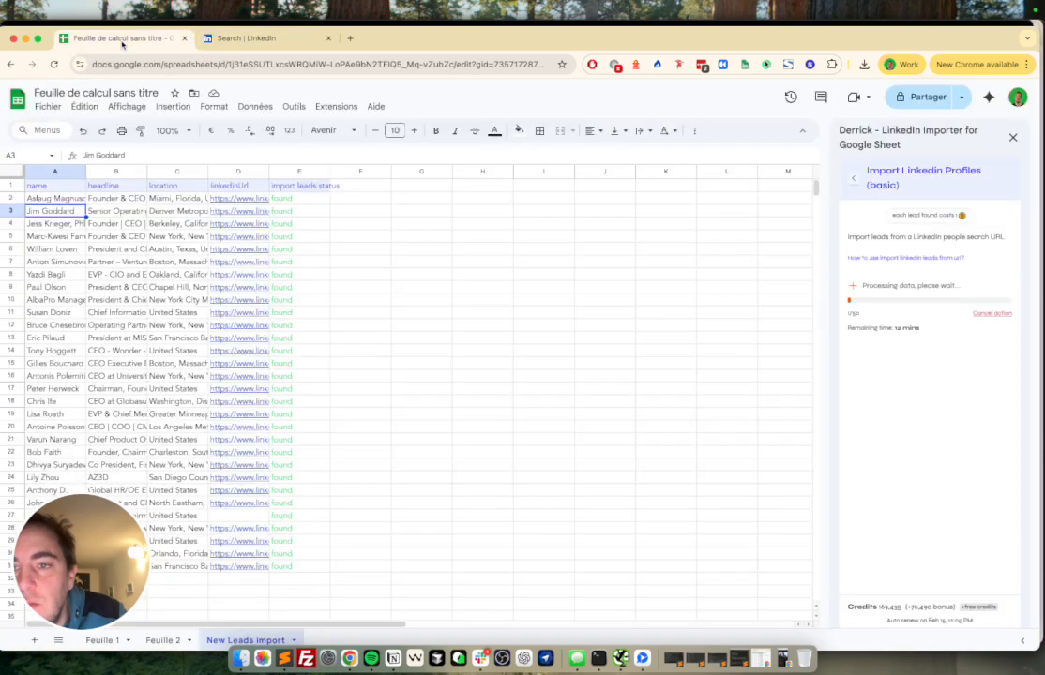
{"action": "left_click", "coordinate": [239, 38]}
{"action": "scroll", "coordinate": [309, 453], "scroll_direction": "down", "scroll_amount": 5}
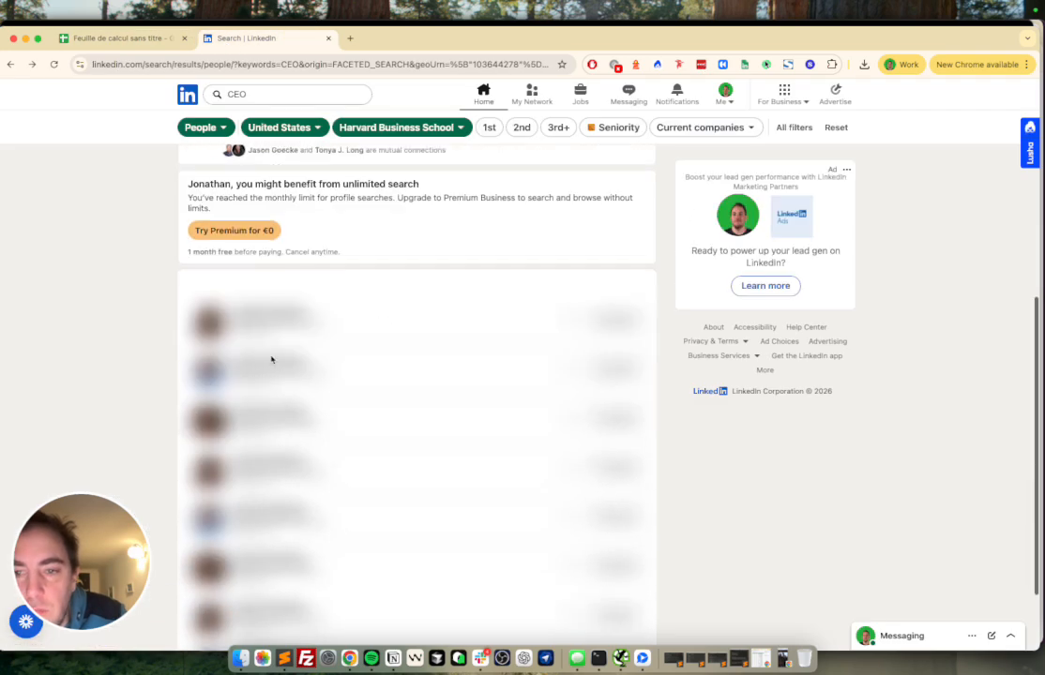
{"action": "scroll", "coordinate": [317, 366], "scroll_direction": "up", "scroll_amount": 4}
{"action": "scroll", "coordinate": [220, 374], "scroll_direction": "down", "scroll_amount": 1}
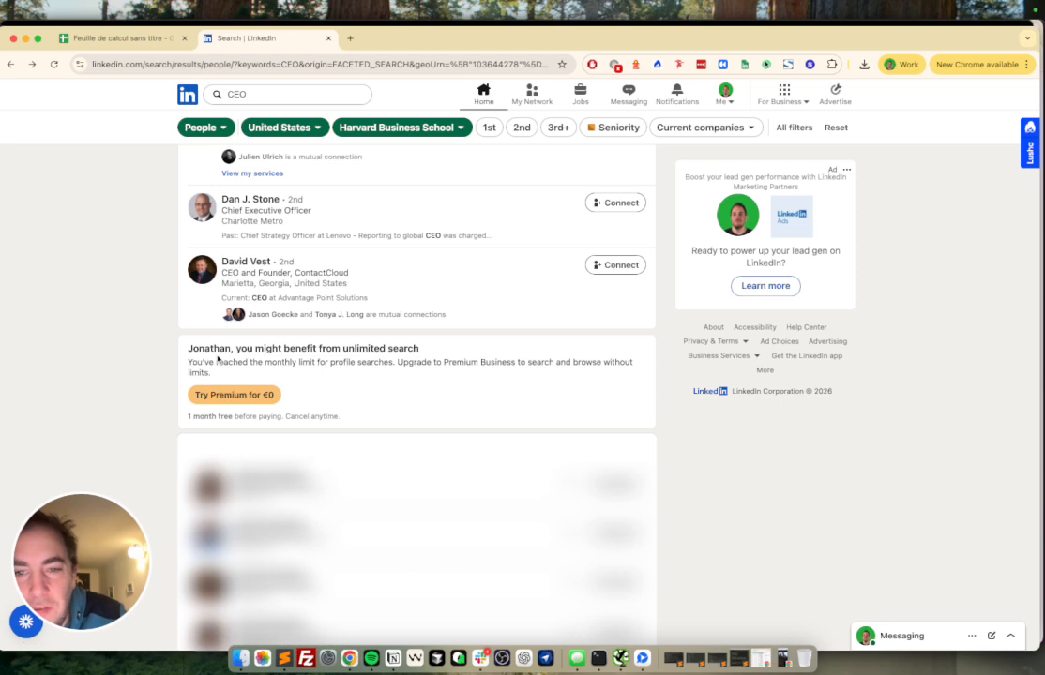
{"action": "scroll", "coordinate": [345, 361], "scroll_direction": "down", "scroll_amount": 1}
{"action": "scroll", "coordinate": [347, 364], "scroll_direction": "up", "scroll_amount": 3}
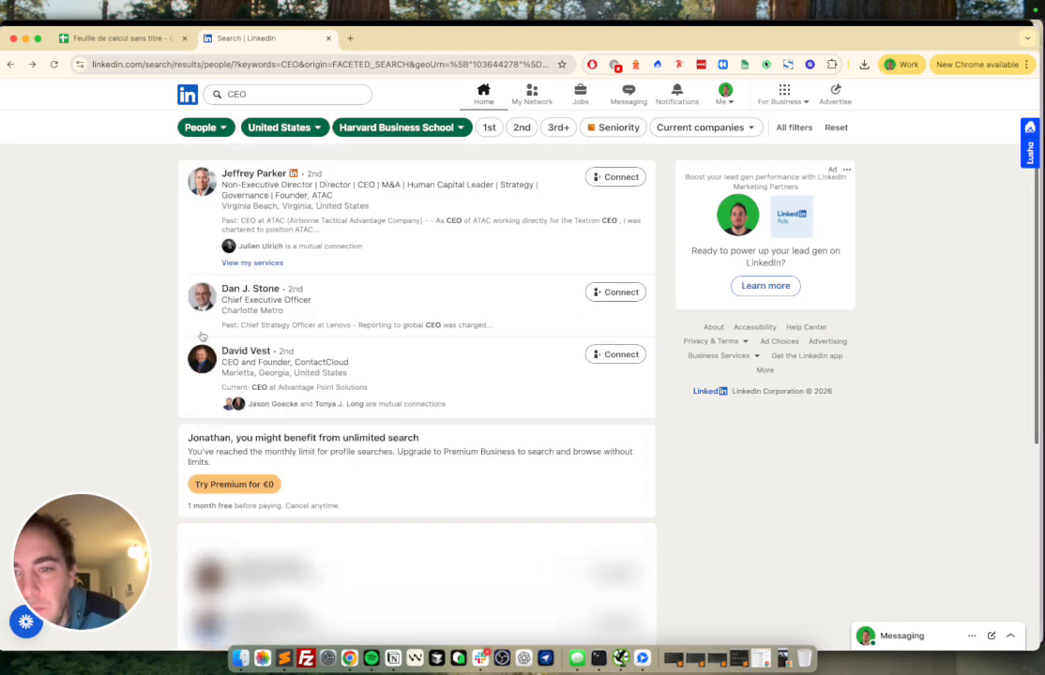
{"action": "left_click", "coordinate": [117, 38]}
{"action": "left_click_drag", "start_coordinate": [73, 200], "coordinate": [61, 489]}
{"action": "mouse_move", "coordinate": [73, 535]}
{"action": "left_mouse_down"}
{"action": "mouse_move", "coordinate": [497, 487]}
{"action": "mouse_move", "coordinate": [111, 515]}
{"action": "mouse_move", "coordinate": [73, 535]}
{"action": "left_mouse_up"}
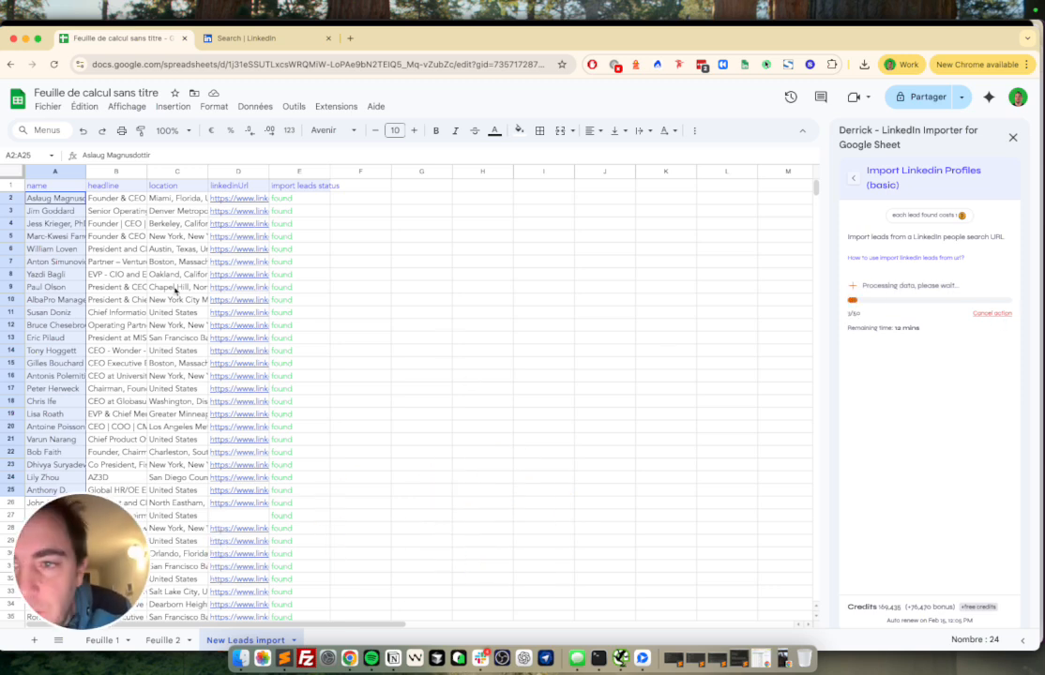
Step: Widen the headline and location columns and review the imported headlines and locations
{"action": "left_click_drag", "start_coordinate": [146, 172], "coordinate": [533, 171]}
{"action": "left_click", "coordinate": [163, 201]}
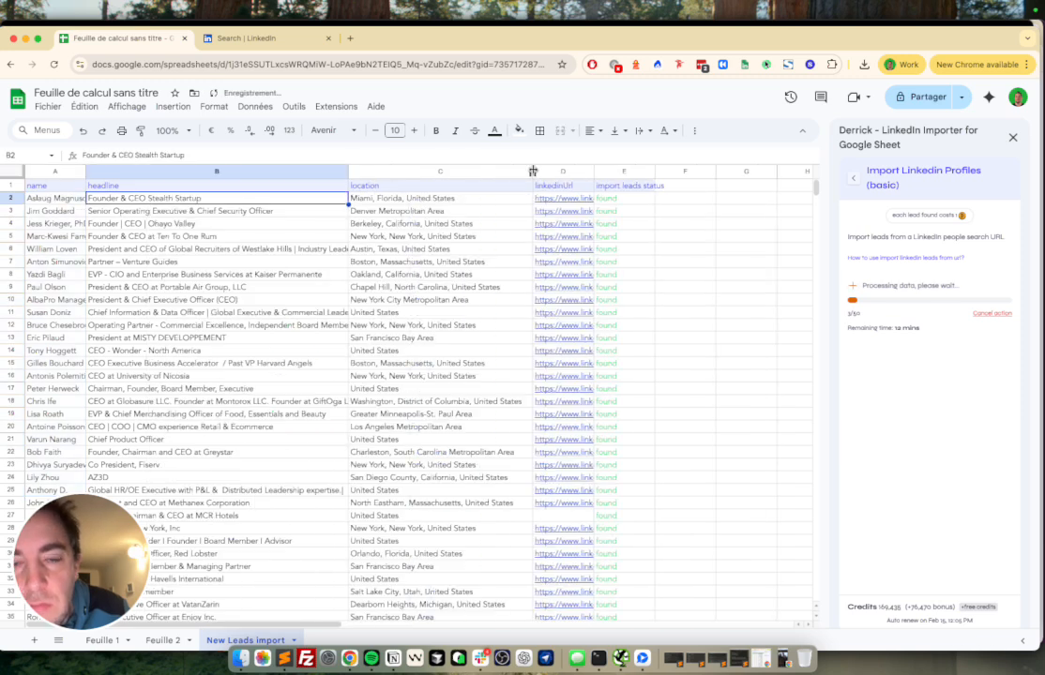
{"action": "left_click", "coordinate": [425, 200]}
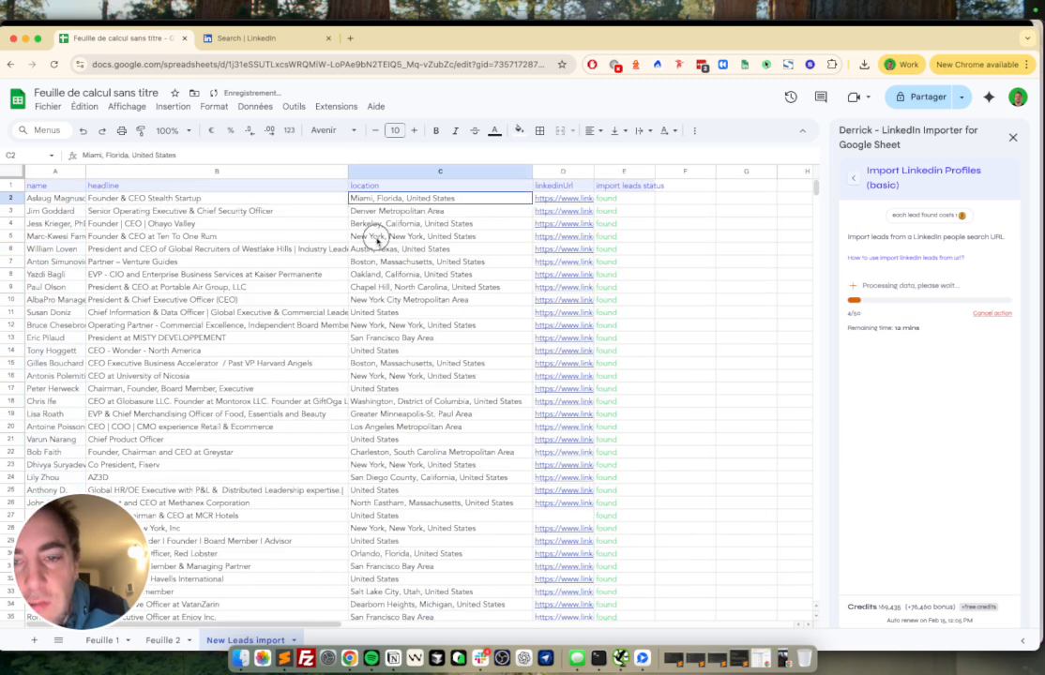
{"action": "left_click_drag", "start_coordinate": [379, 198], "coordinate": [377, 530]}
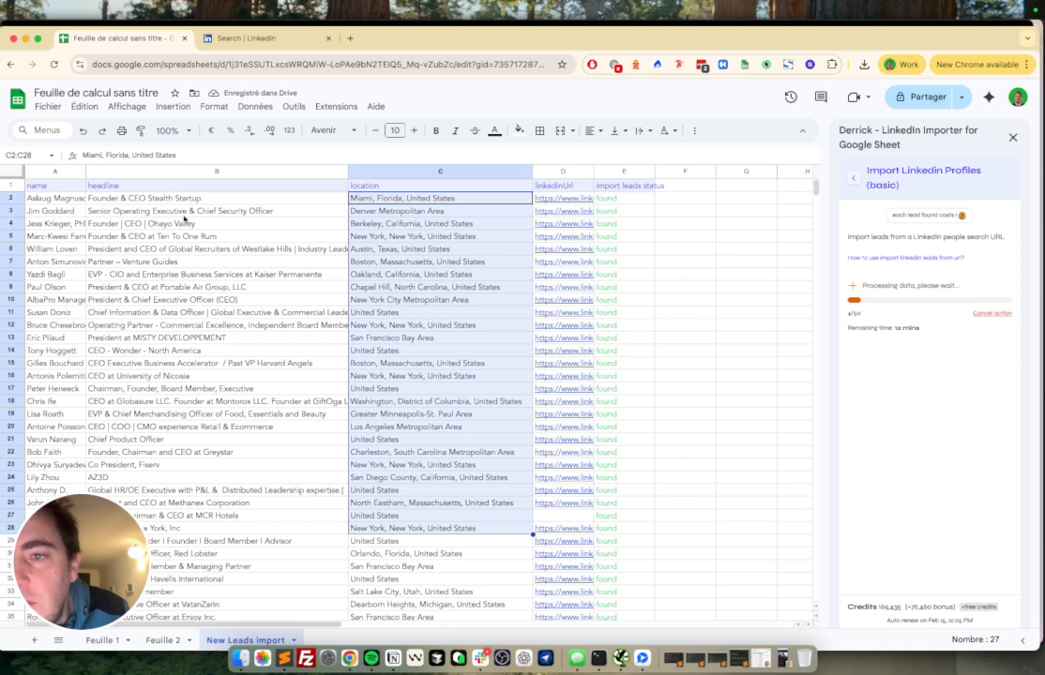
{"action": "left_click_drag", "start_coordinate": [161, 208], "coordinate": [168, 464]}
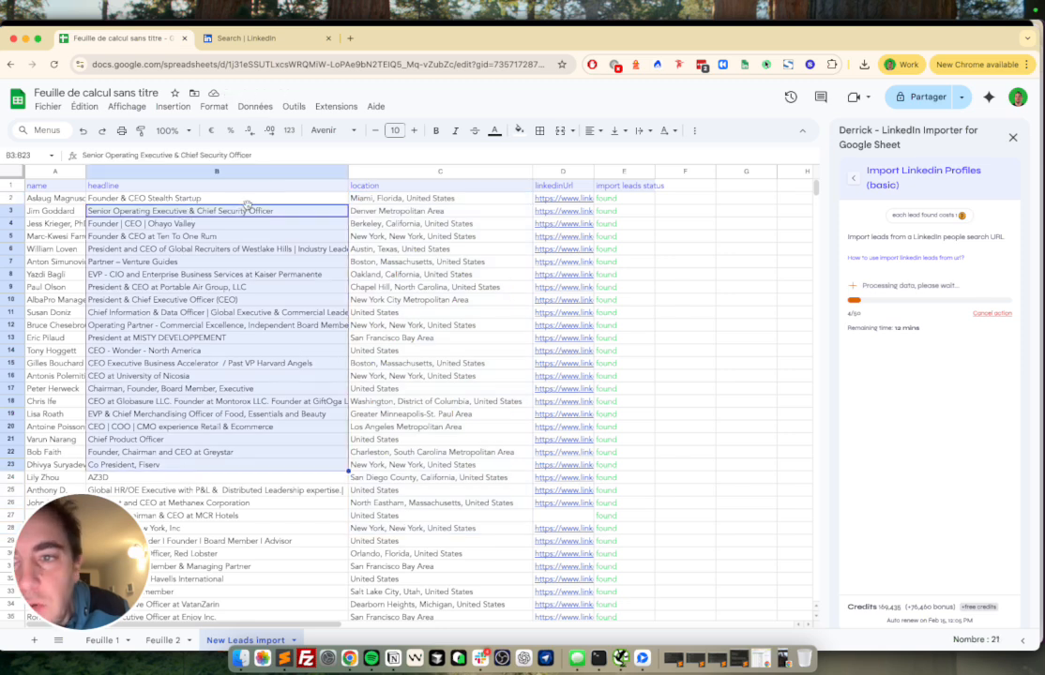
{"action": "left_click", "coordinate": [198, 201]}
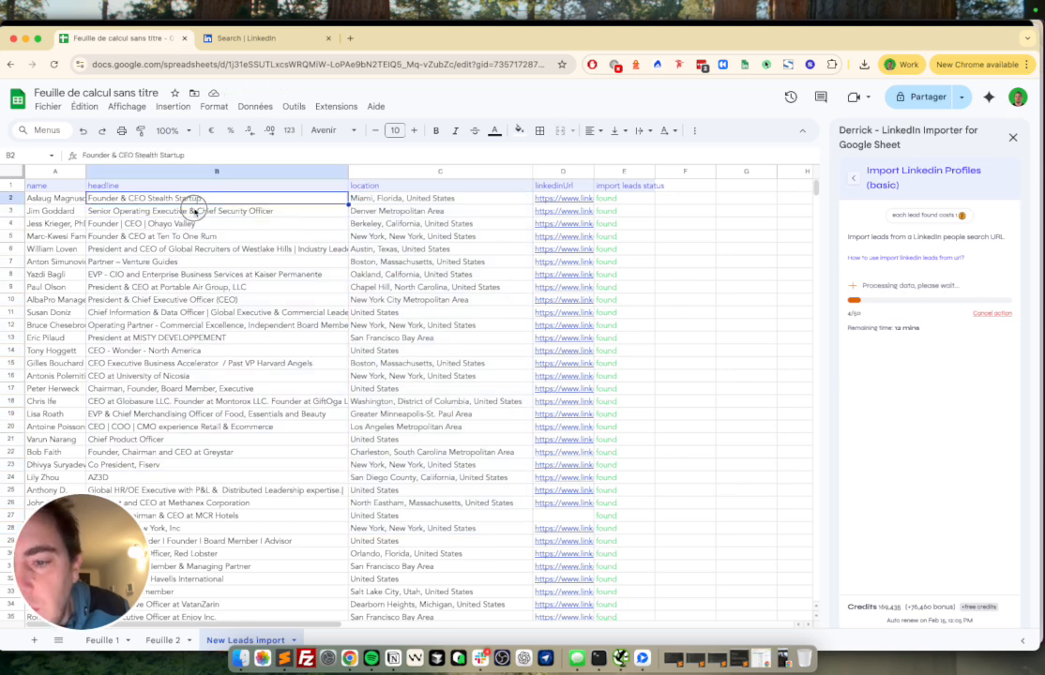
{"action": "left_click_drag", "start_coordinate": [195, 199], "coordinate": [188, 376]}
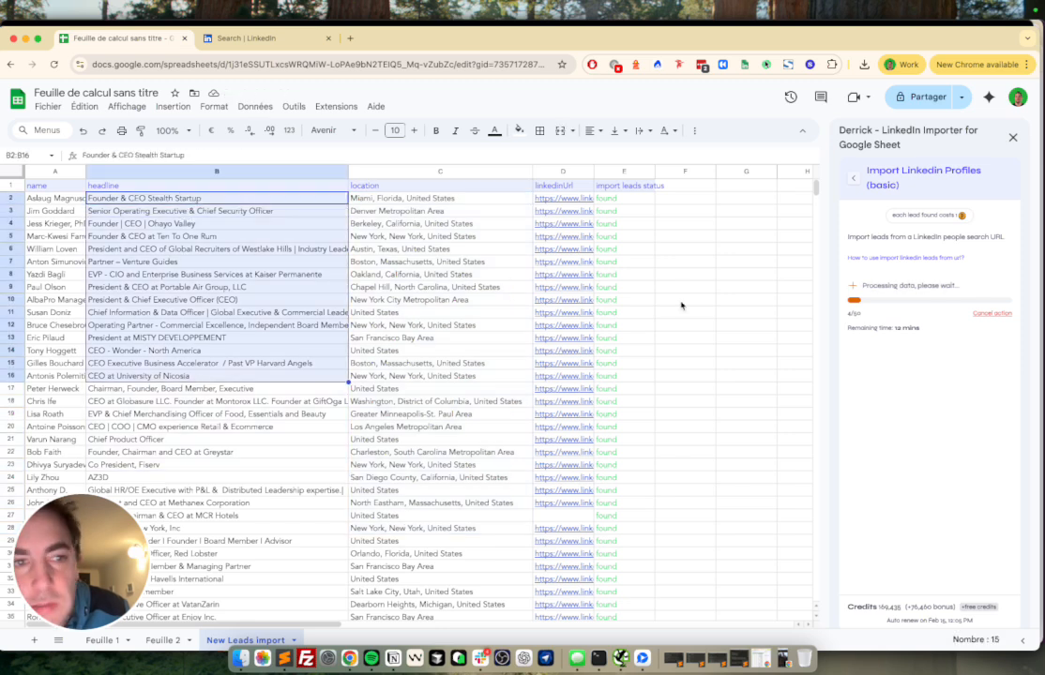
{"action": "left_click", "coordinate": [996, 317]}
Step: Run Derrick's Get Linkedin Profile Details enrichment using the linkedinUrl column
{"action": "left_click", "coordinate": [854, 178]}
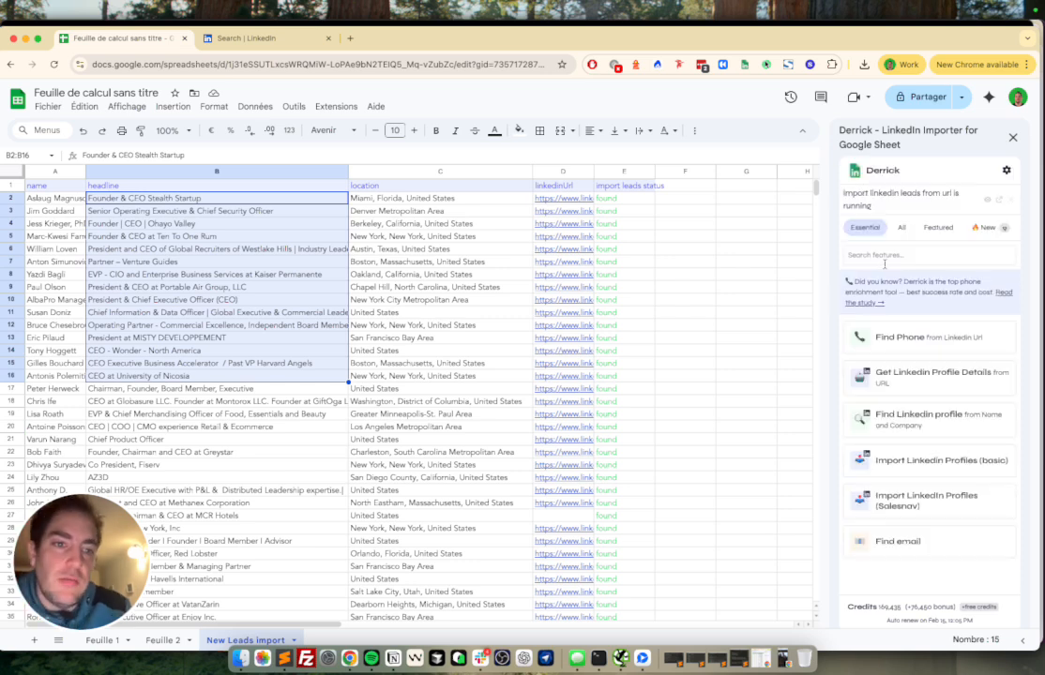
{"action": "type", "text": "enri"}
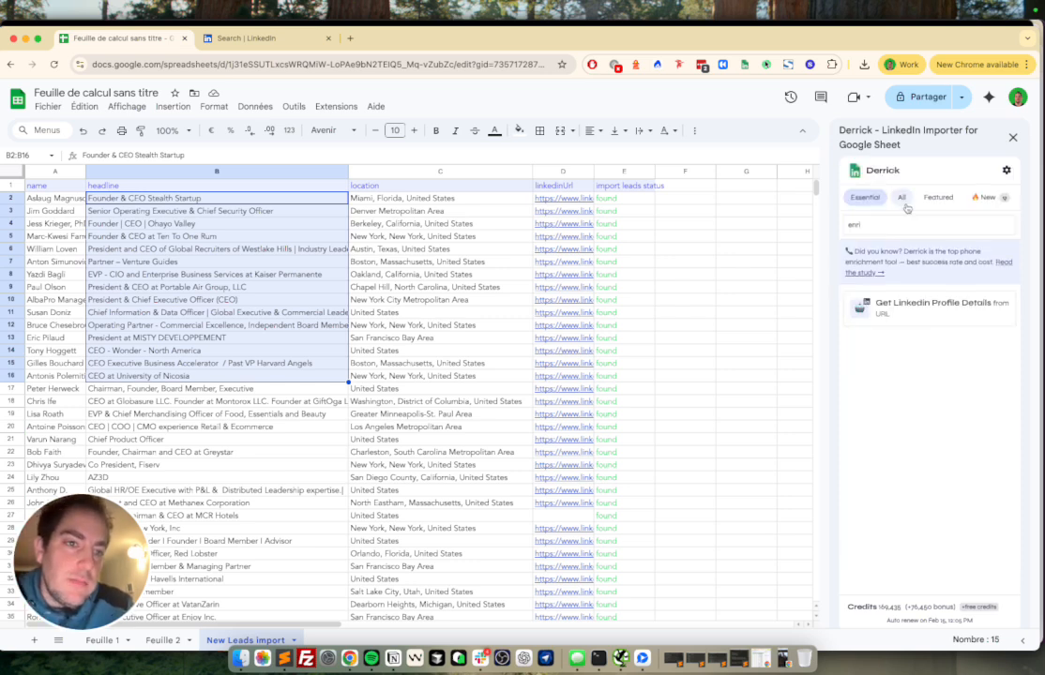
{"action": "left_click", "coordinate": [902, 199]}
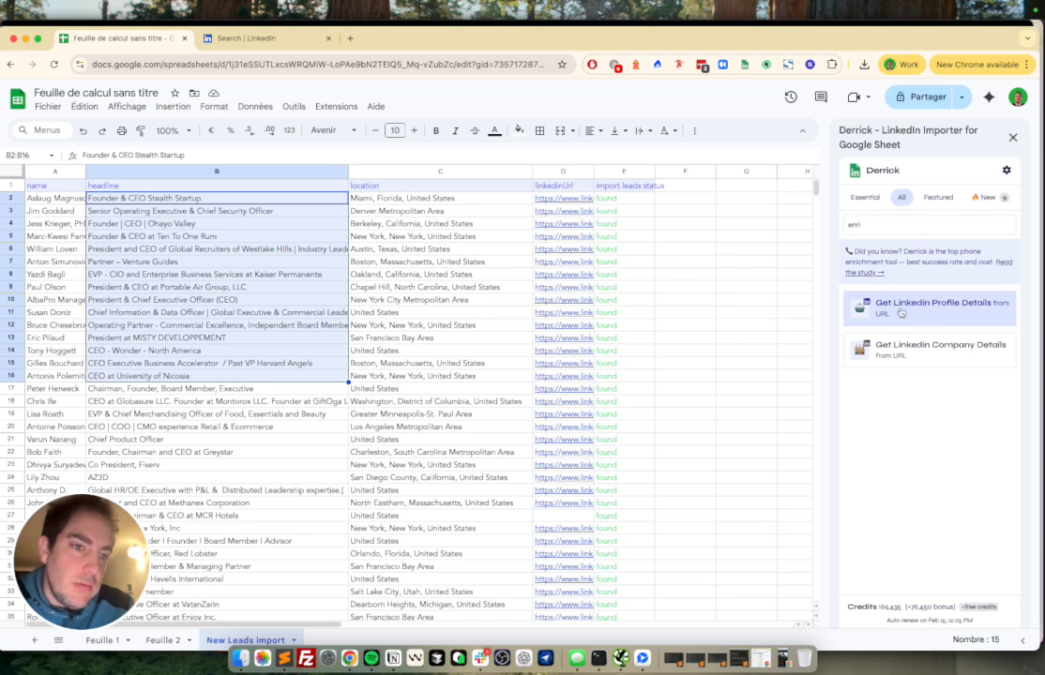
{"action": "left_click", "coordinate": [950, 313]}
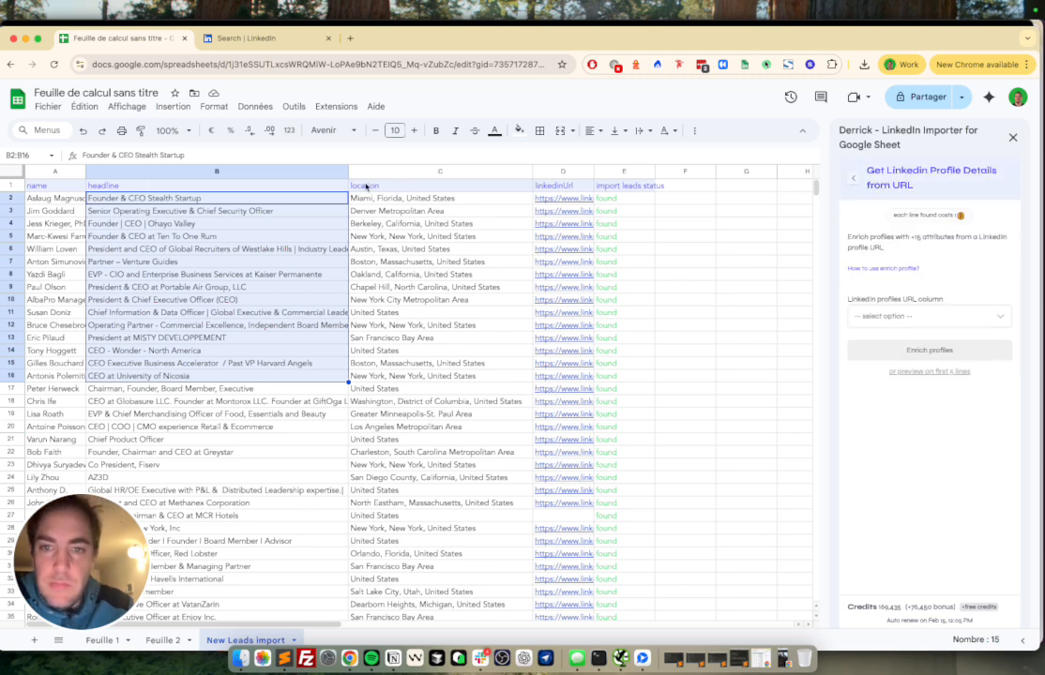
{"action": "left_click", "coordinate": [915, 316]}
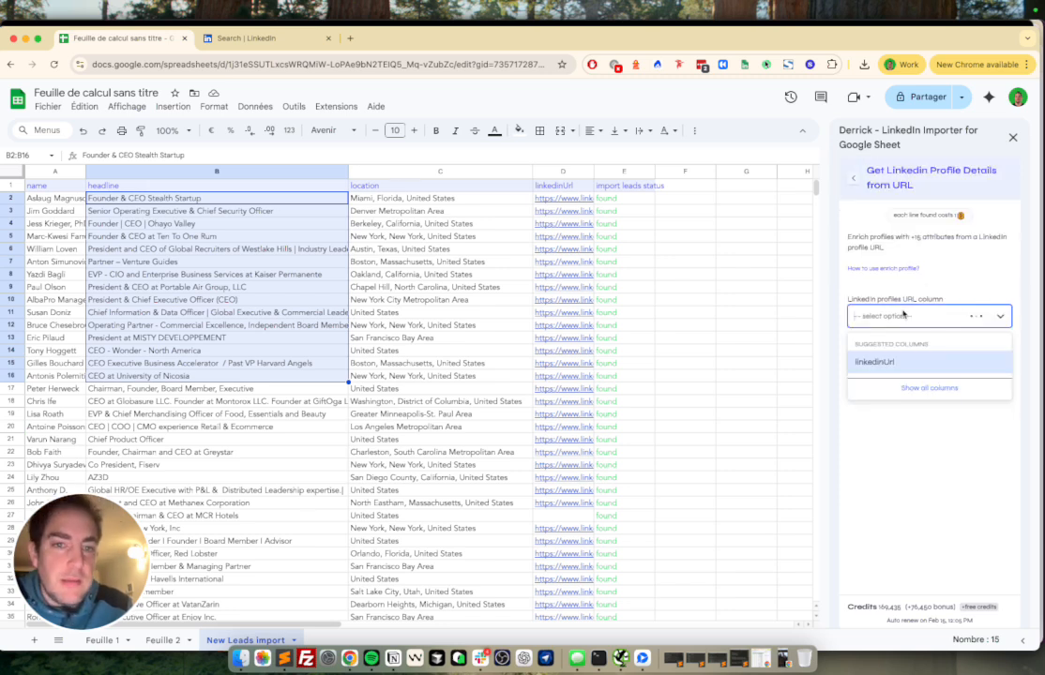
{"action": "left_click", "coordinate": [905, 364]}
{"action": "left_click", "coordinate": [878, 319]}
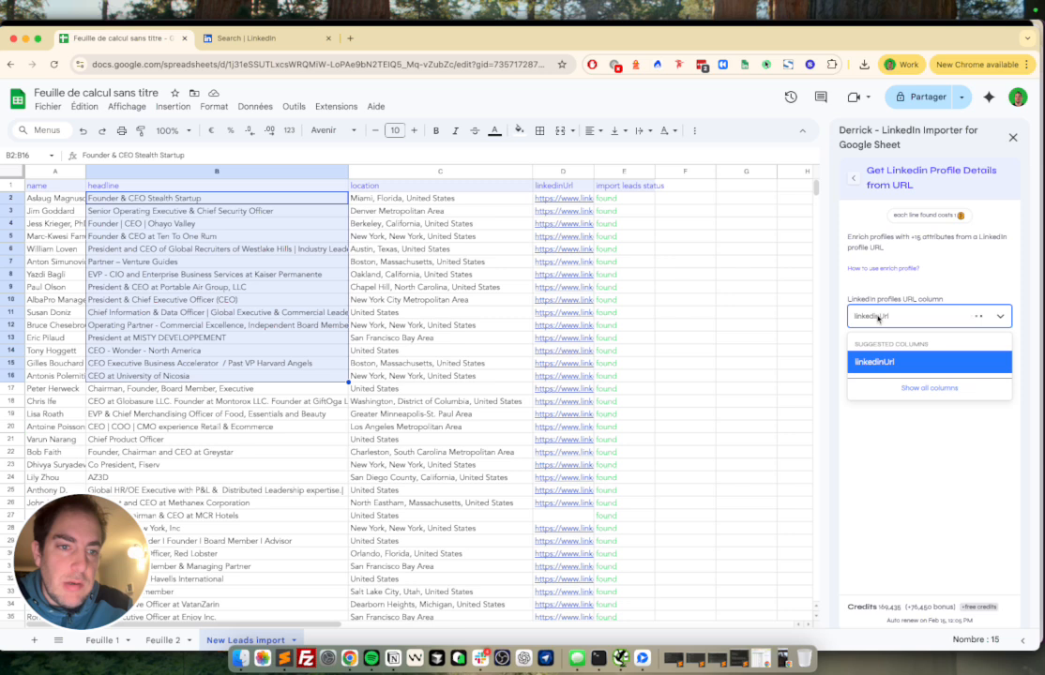
{"action": "left_click", "coordinate": [887, 364]}
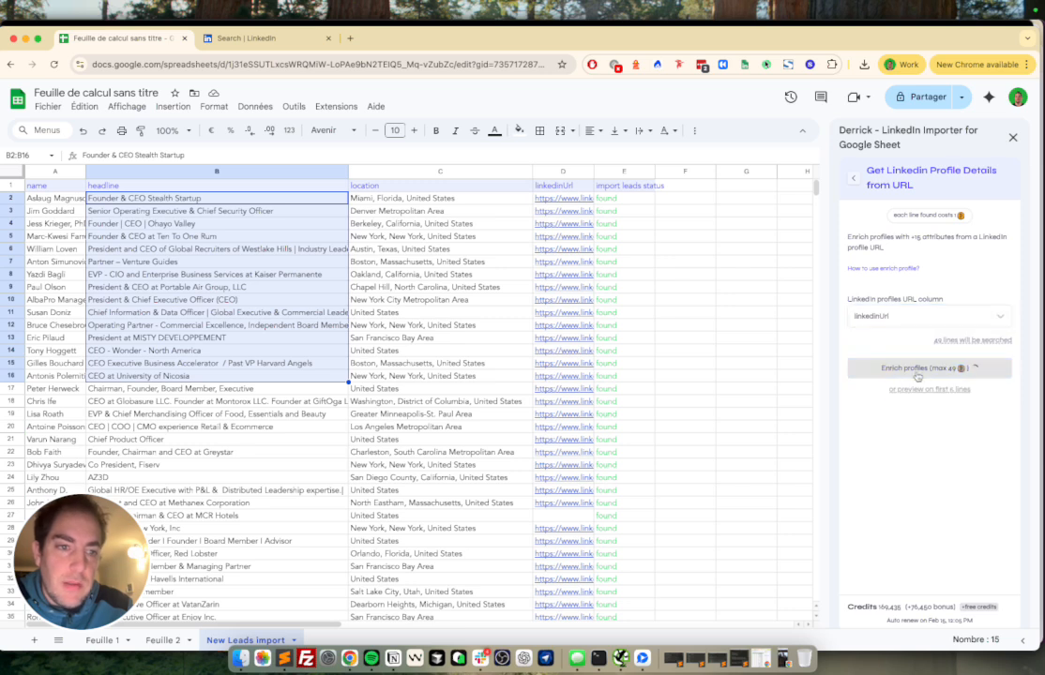
{"action": "left_click", "coordinate": [921, 369]}
Step: Scroll across the new profile header columns, firstname through company id, as enrichment runs
{"action": "scroll", "coordinate": [583, 310], "scroll_direction": "right", "scroll_amount": 5}
{"action": "scroll", "coordinate": [585, 313], "scroll_direction": "left", "scroll_amount": 3}
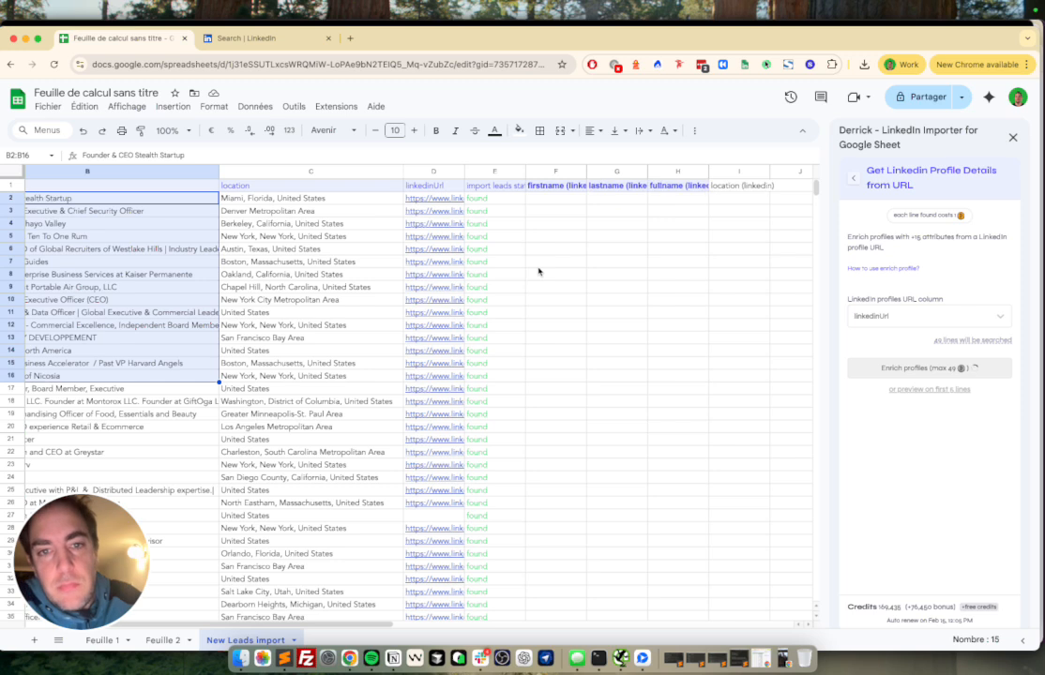
{"action": "scroll", "coordinate": [538, 272], "scroll_direction": "right", "scroll_amount": 5}
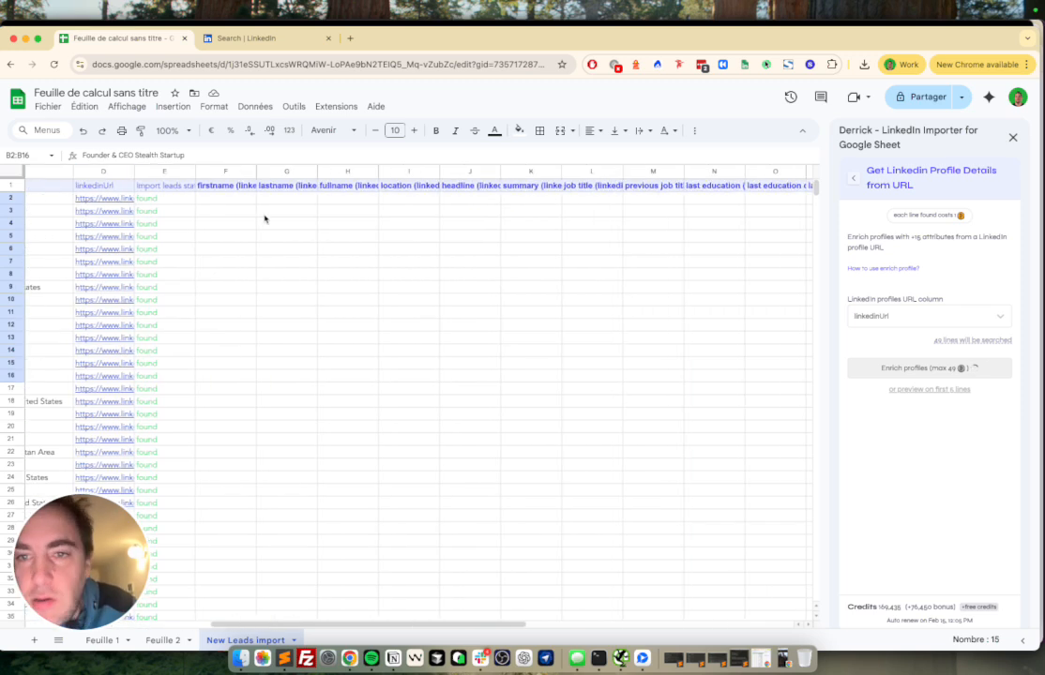
{"action": "left_click_drag", "start_coordinate": [214, 190], "coordinate": [304, 193]}
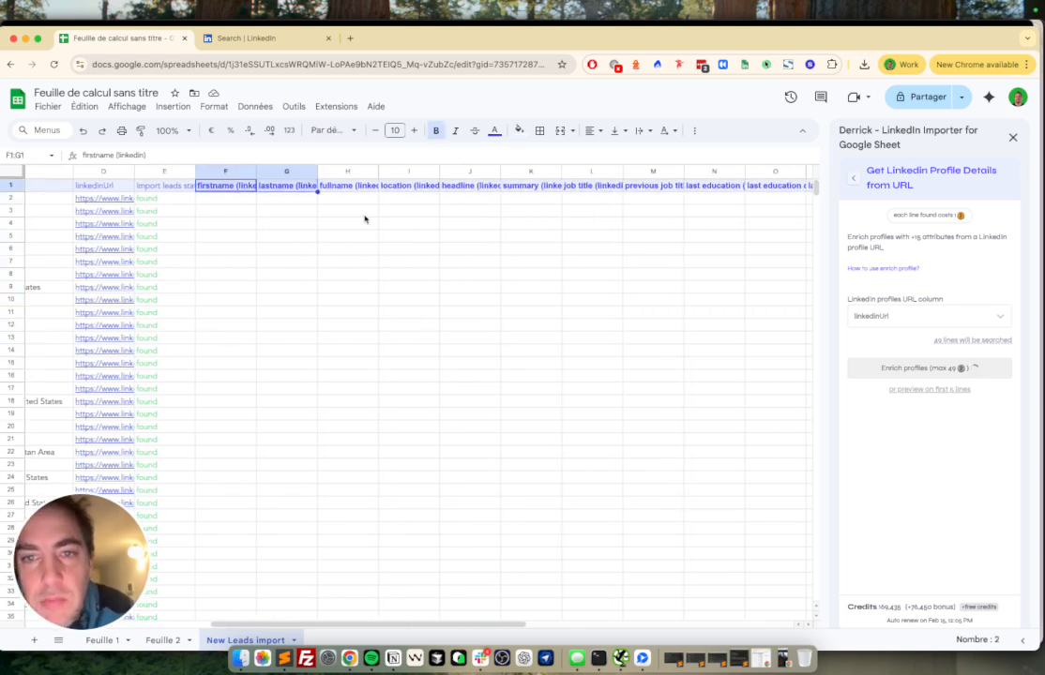
{"action": "scroll", "coordinate": [365, 218], "scroll_direction": "right", "scroll_amount": 1}
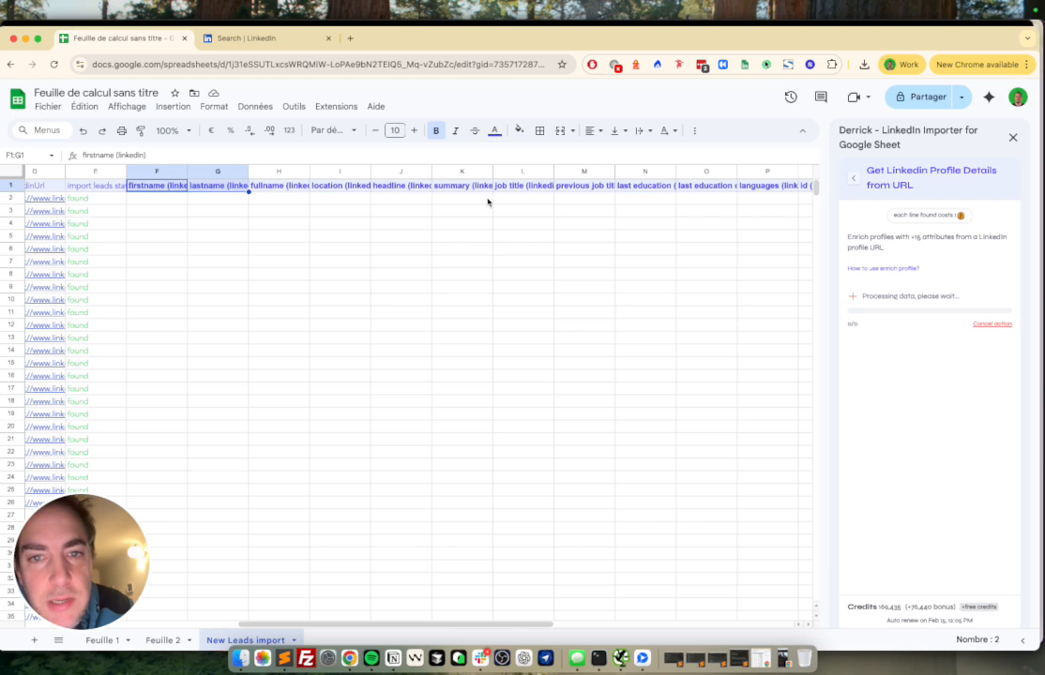
{"action": "scroll", "coordinate": [516, 203], "scroll_direction": "right", "scroll_amount": 3}
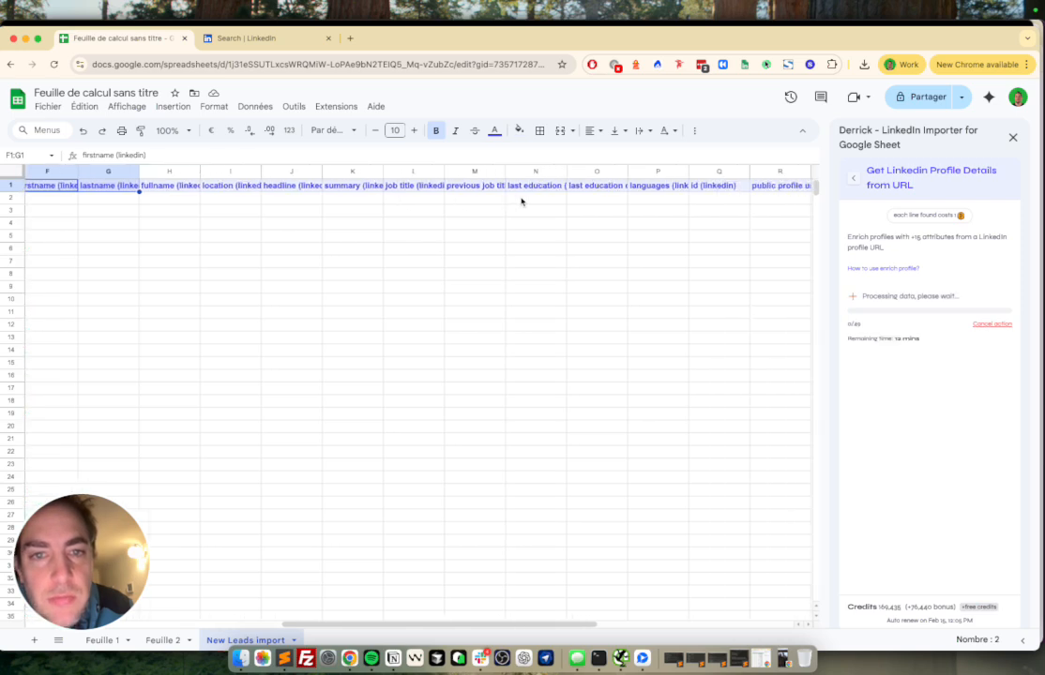
{"action": "scroll", "coordinate": [522, 201], "scroll_direction": "right", "scroll_amount": 4}
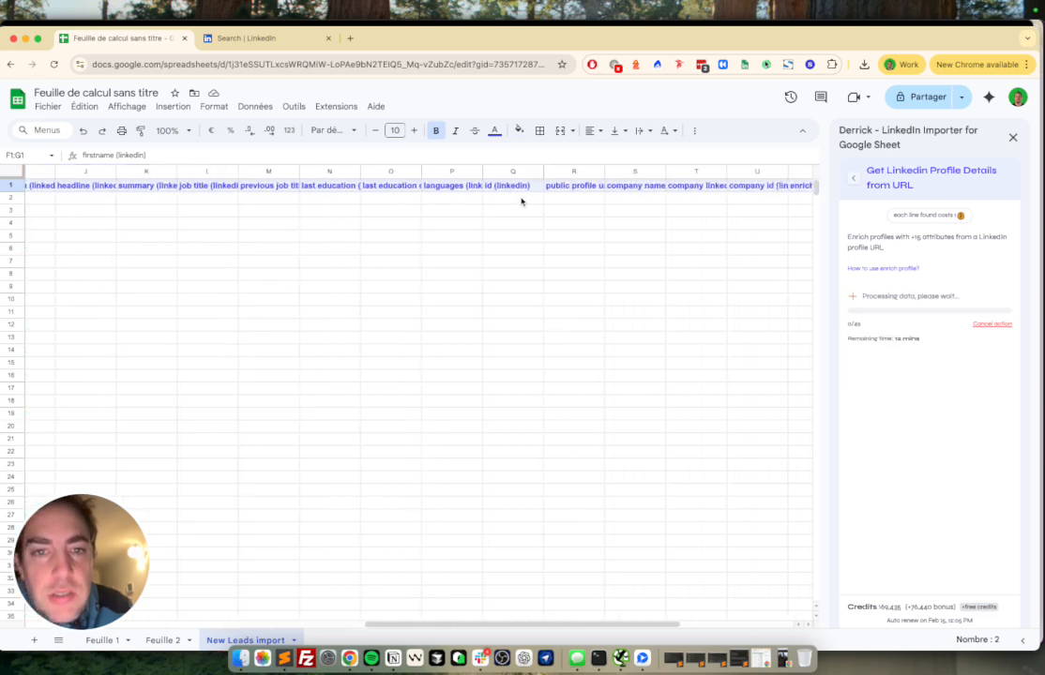
{"action": "scroll", "coordinate": [522, 200], "scroll_direction": "left", "scroll_amount": 3}
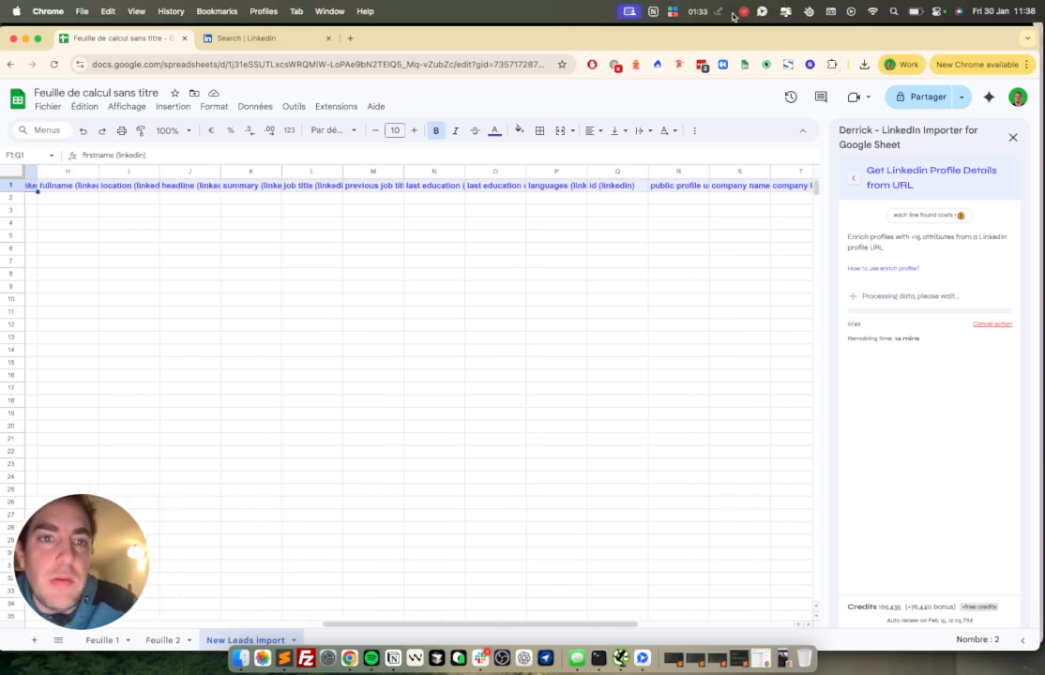
Step: Read the enriched last education entries and widen the last education column
{"action": "left_click", "coordinate": [439, 223]}
{"action": "left_click", "coordinate": [452, 202]}
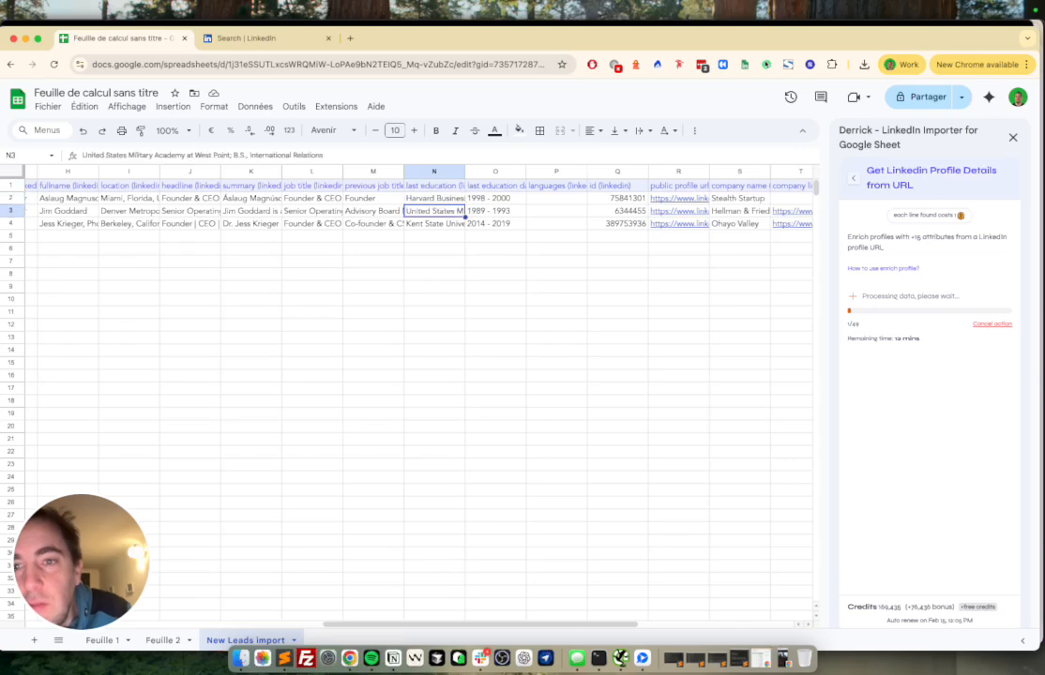
{"action": "key", "text": "Return"}
{"action": "key", "text": "Return"}
{"action": "key", "text": "Return"}
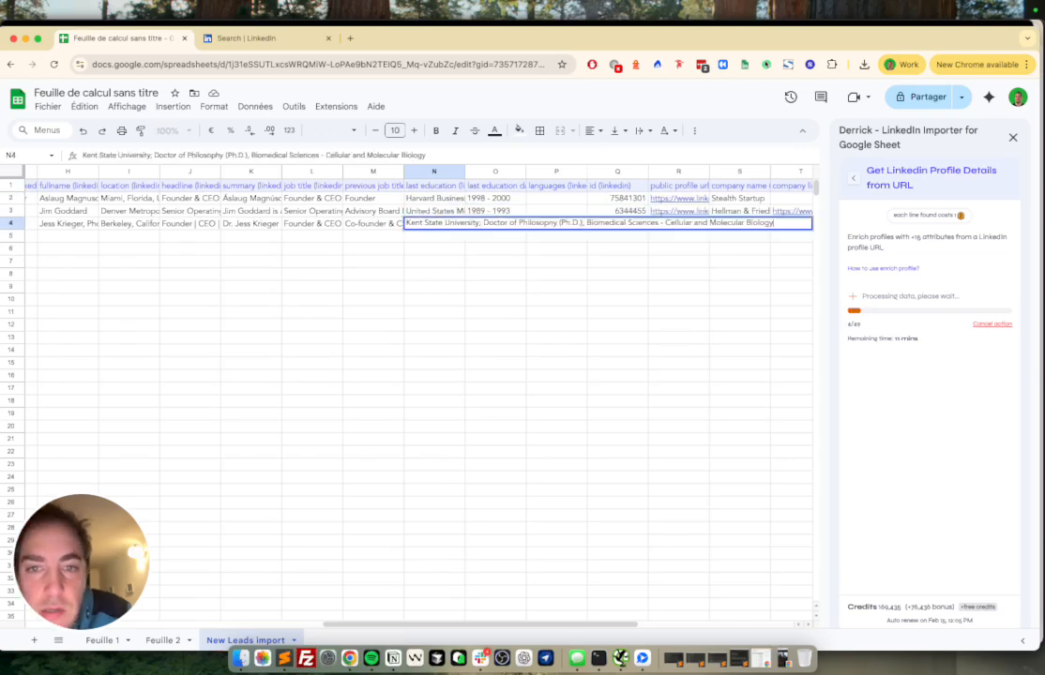
{"action": "left_click", "coordinate": [446, 212]}
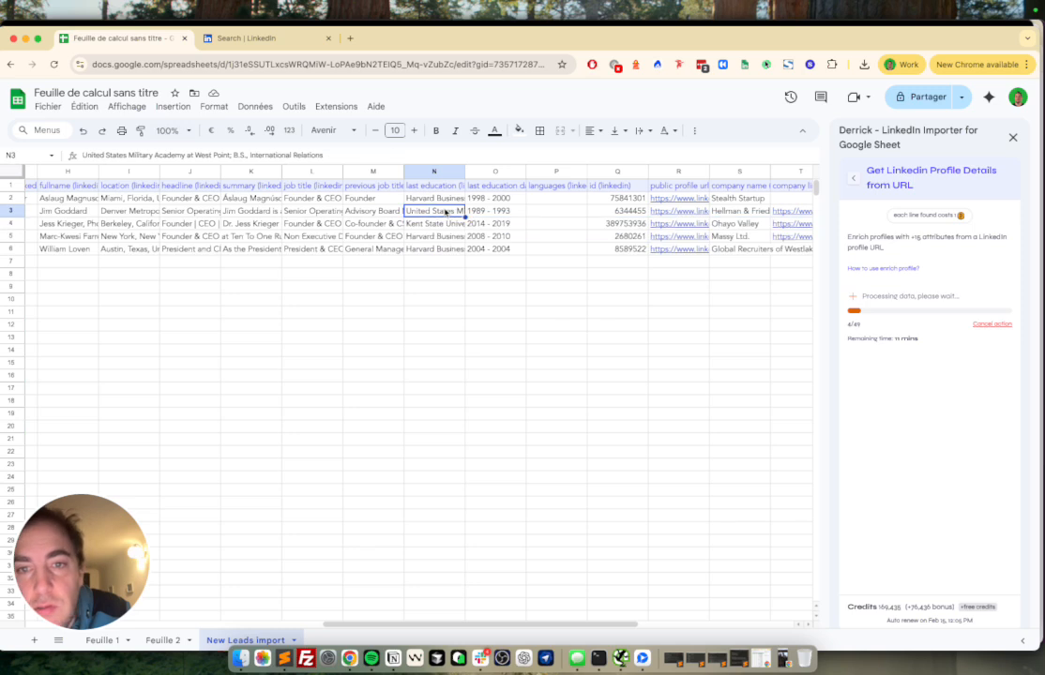
{"action": "left_click_drag", "start_coordinate": [436, 216], "coordinate": [435, 224]}
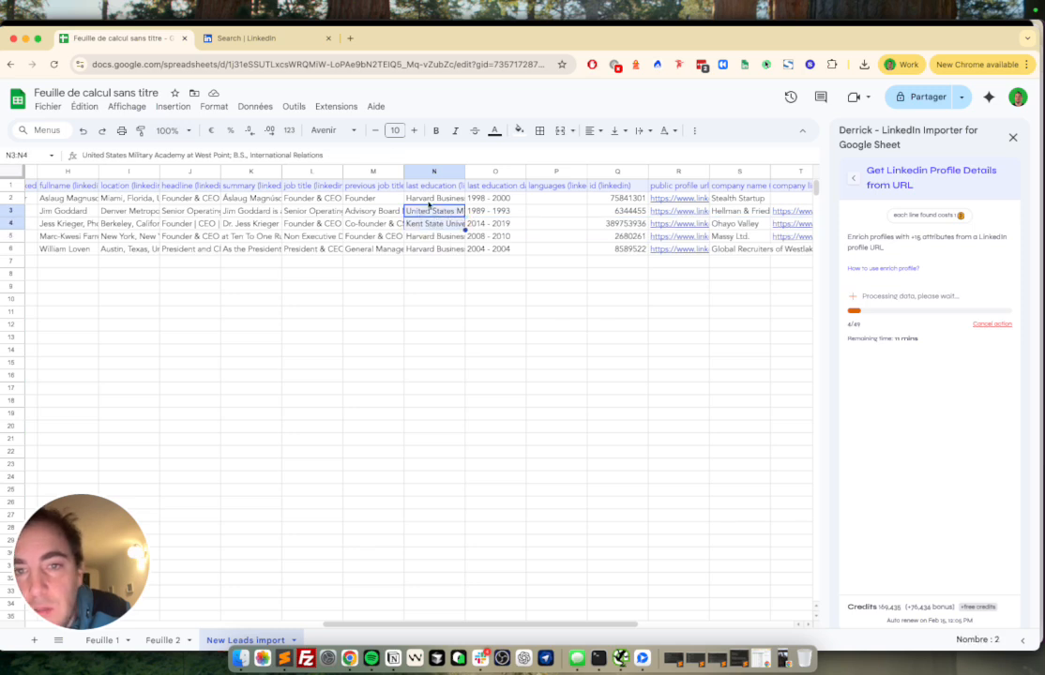
{"action": "left_click_drag", "start_coordinate": [463, 171], "coordinate": [509, 171]}
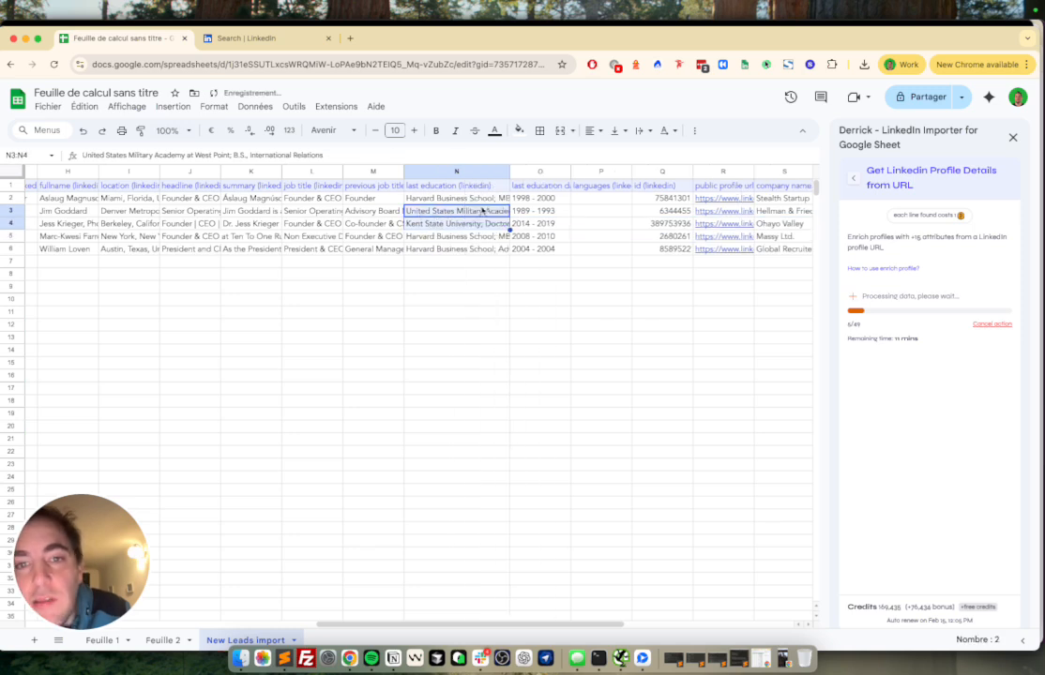
Step: Scroll through and select the enriched company name and ID results for the first leads
{"action": "scroll", "coordinate": [464, 226], "scroll_direction": "right", "scroll_amount": 5}
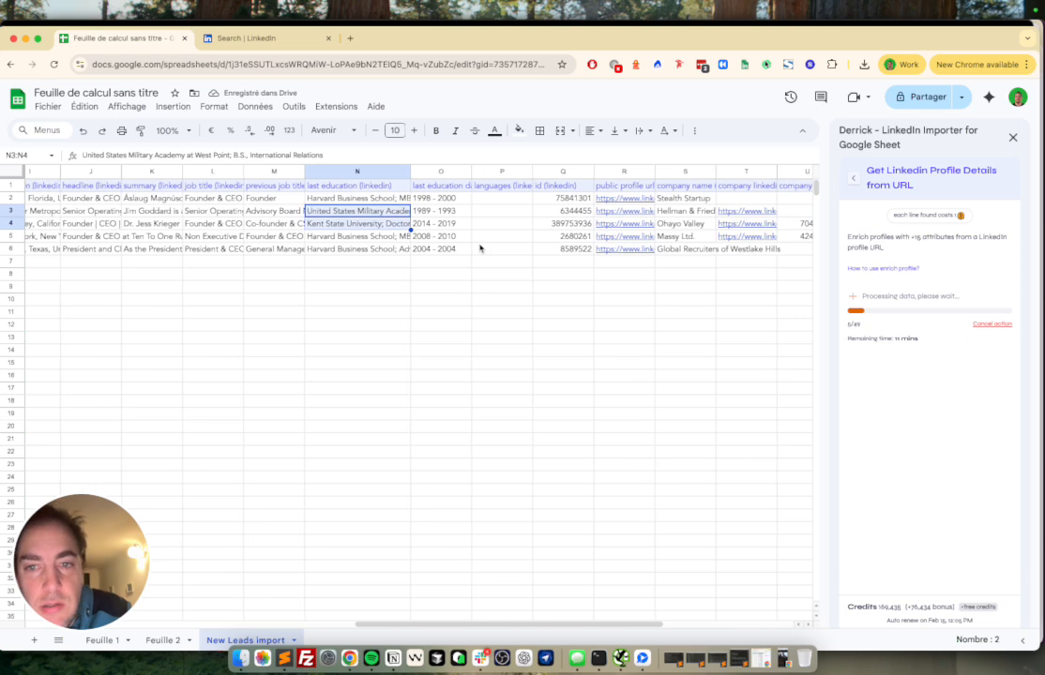
{"action": "scroll", "coordinate": [371, 213], "scroll_direction": "left", "scroll_amount": 10}
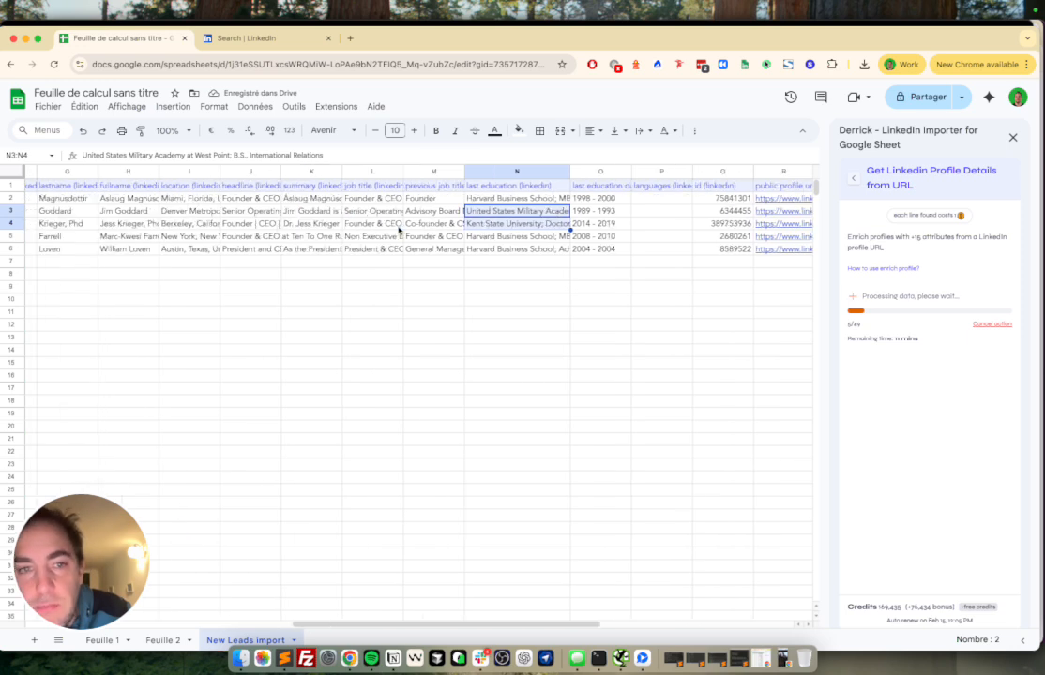
{"action": "left_click_drag", "start_coordinate": [455, 198], "coordinate": [455, 285]}
{"action": "scroll", "coordinate": [455, 284], "scroll_direction": "right", "scroll_amount": 10}
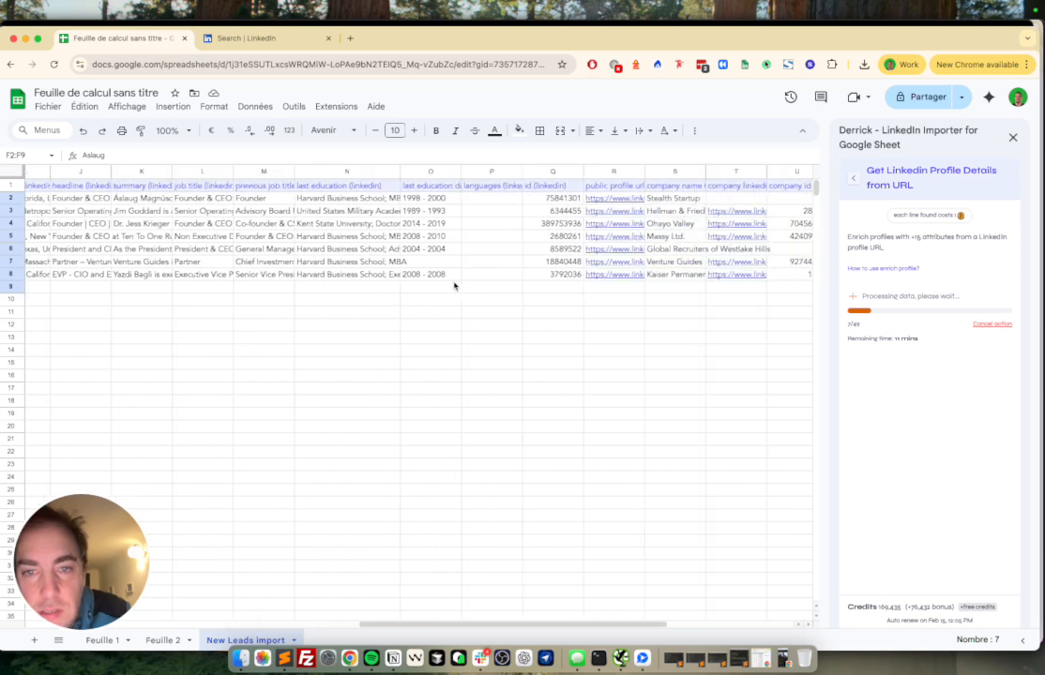
{"action": "left_click_drag", "start_coordinate": [452, 198], "coordinate": [450, 270]}
{"action": "scroll", "coordinate": [450, 274], "scroll_direction": "right", "scroll_amount": 5}
{"action": "scroll", "coordinate": [452, 277], "scroll_direction": "right", "scroll_amount": 3}
{"action": "left_click_drag", "start_coordinate": [436, 198], "coordinate": [437, 288]}
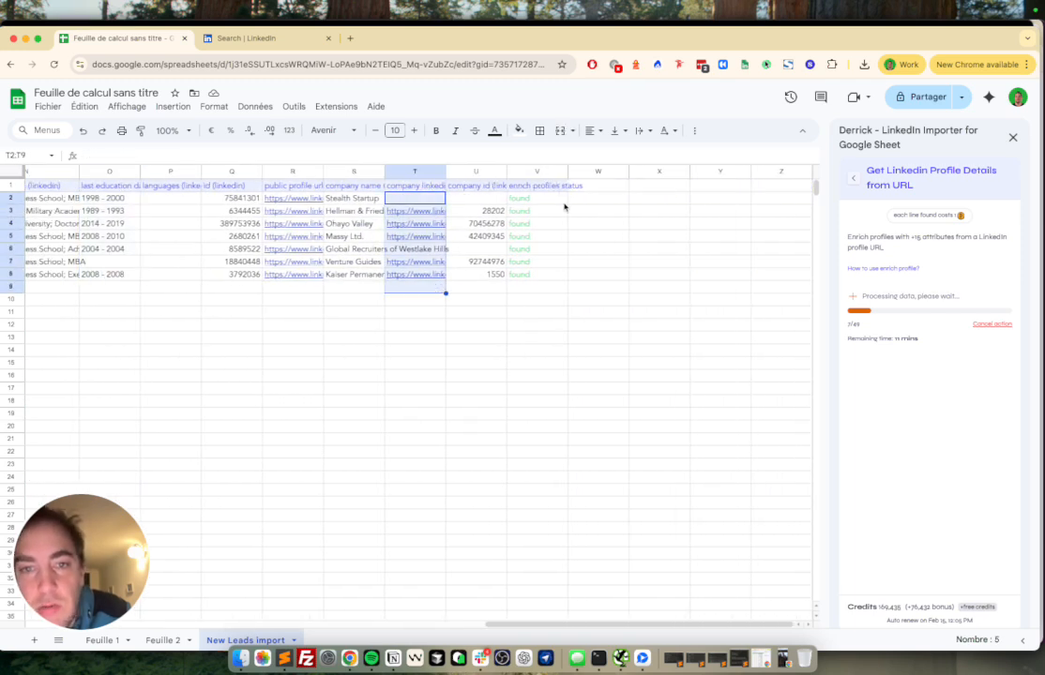
{"action": "left_click_drag", "start_coordinate": [354, 198], "coordinate": [369, 270]}
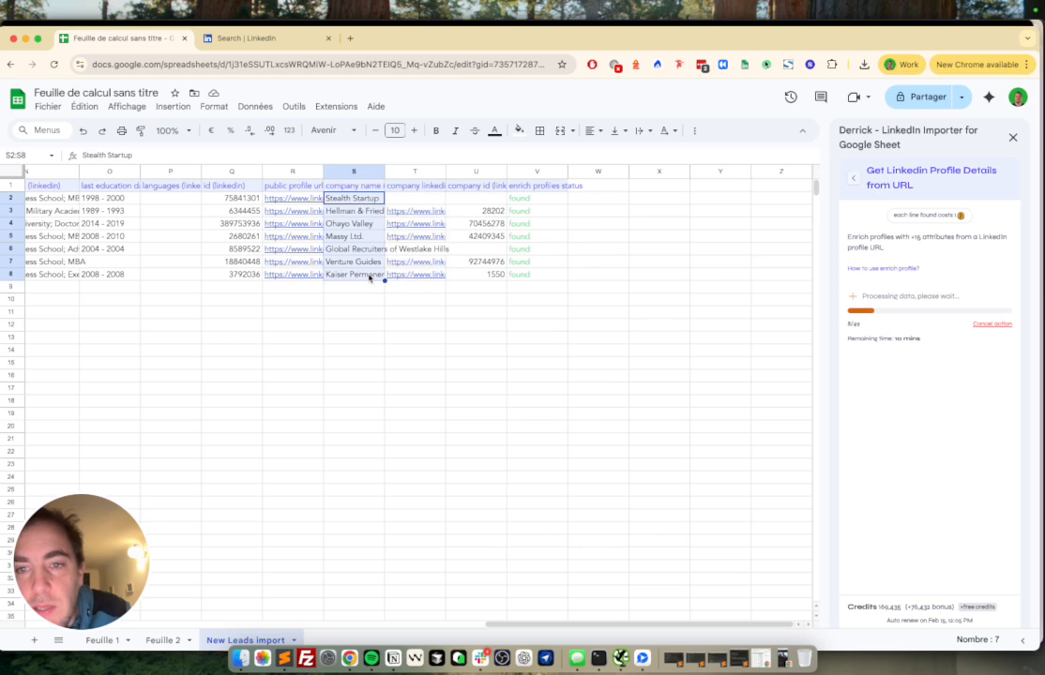
{"action": "scroll", "coordinate": [306, 258], "scroll_direction": "left", "scroll_amount": 2}
{"action": "scroll", "coordinate": [307, 258], "scroll_direction": "left", "scroll_amount": 5}
{"action": "scroll", "coordinate": [306, 258], "scroll_direction": "right", "scroll_amount": 5}
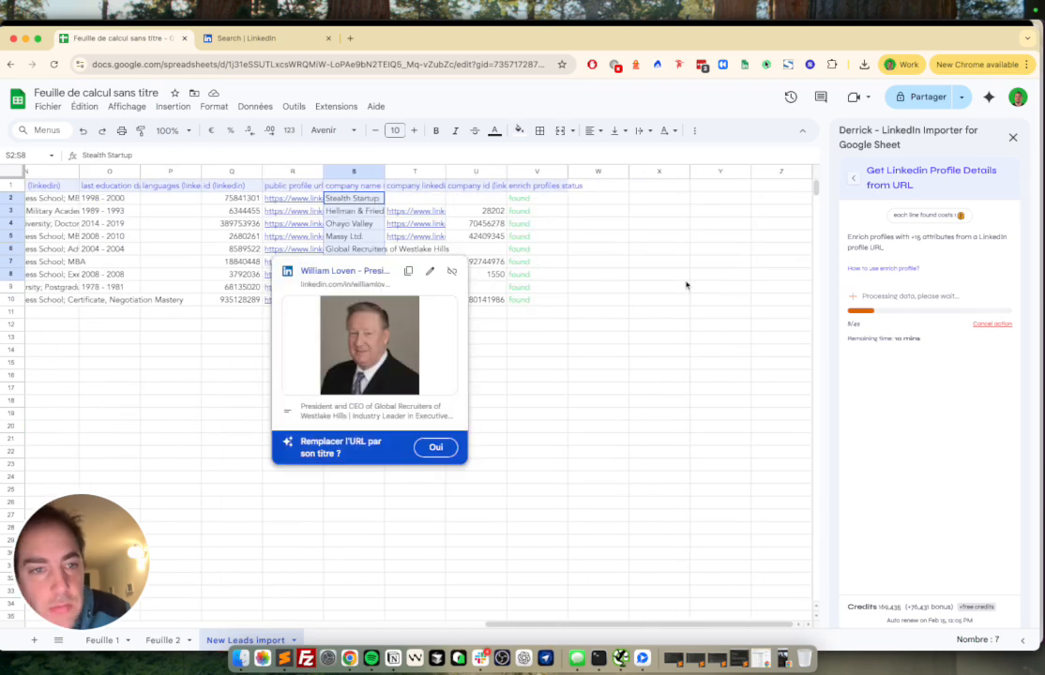
Step: Cancel the running profile enrichment and open Derrick's Get Linkedin Company Details from URL feature
{"action": "left_click", "coordinate": [992, 324]}
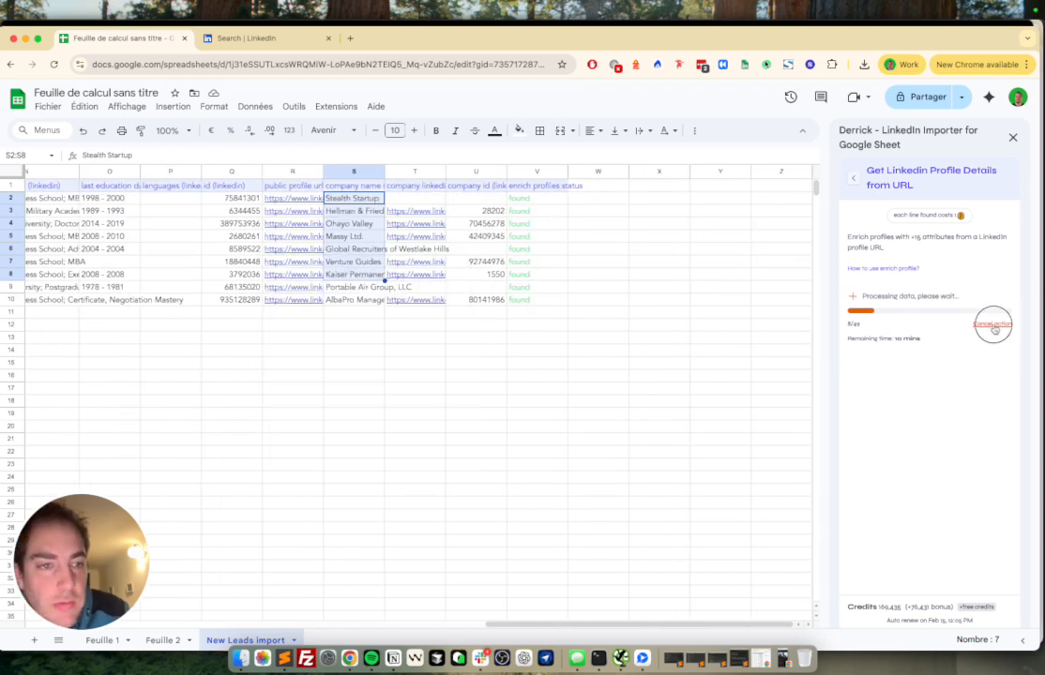
{"action": "left_click", "coordinate": [853, 177]}
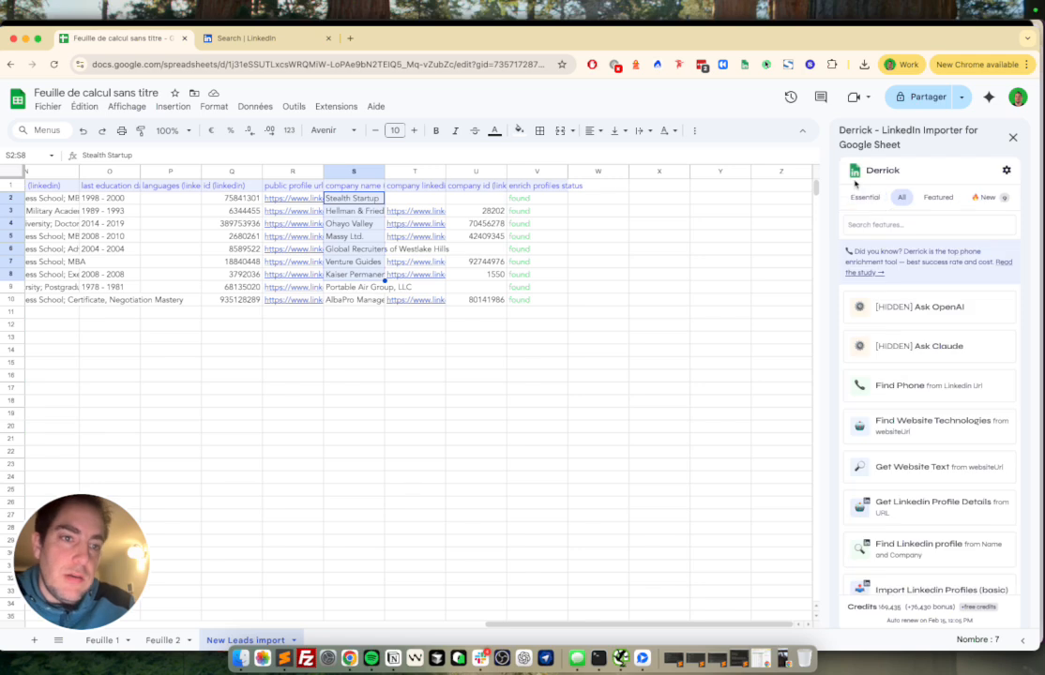
{"action": "left_click", "coordinate": [894, 225]}
{"action": "type", "text": "get"}
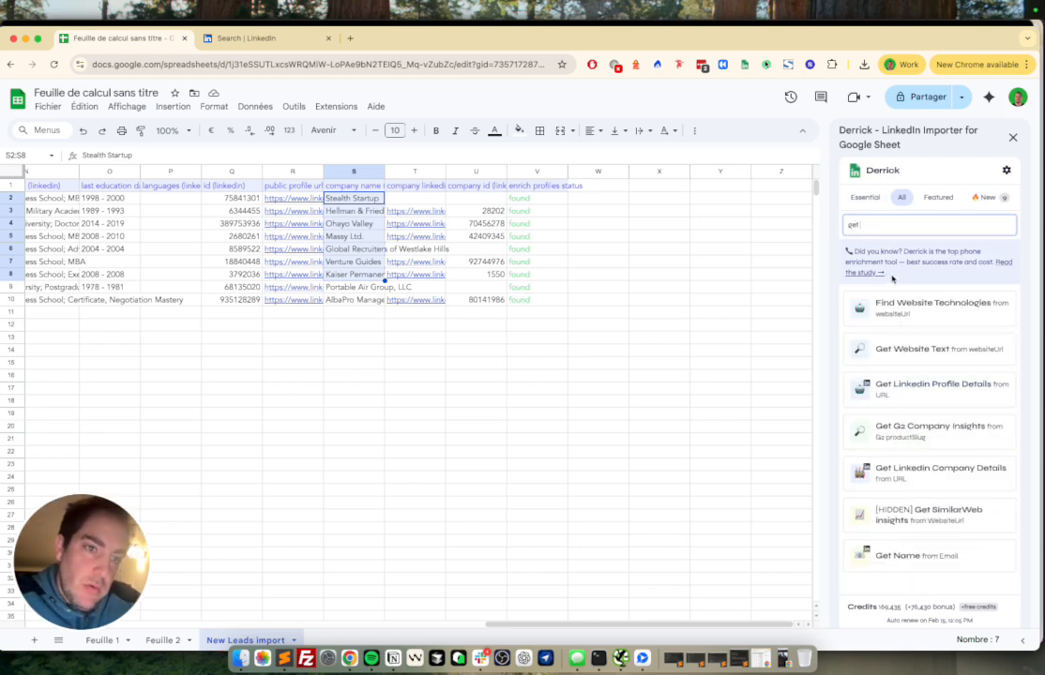
{"action": "key", "text": "BackSpace"}
{"action": "key", "text": "BackSpace"}
{"action": "key", "text": "BackSpace"}
{"action": "scroll", "coordinate": [927, 202], "scroll_direction": "right", "scroll_amount": 5}
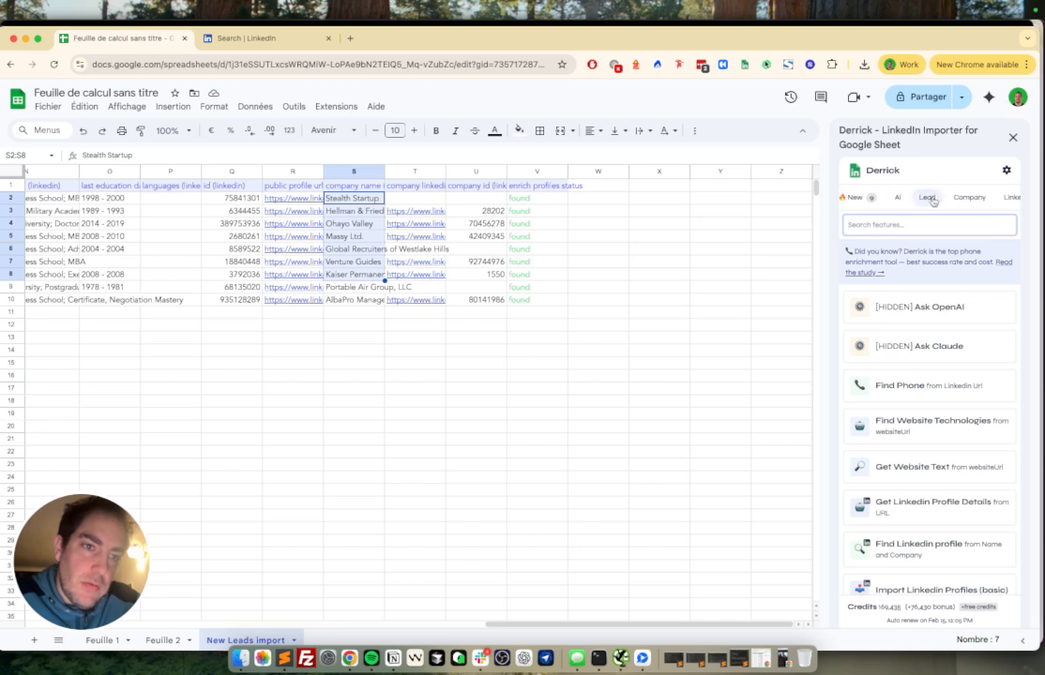
{"action": "left_click", "coordinate": [932, 201]}
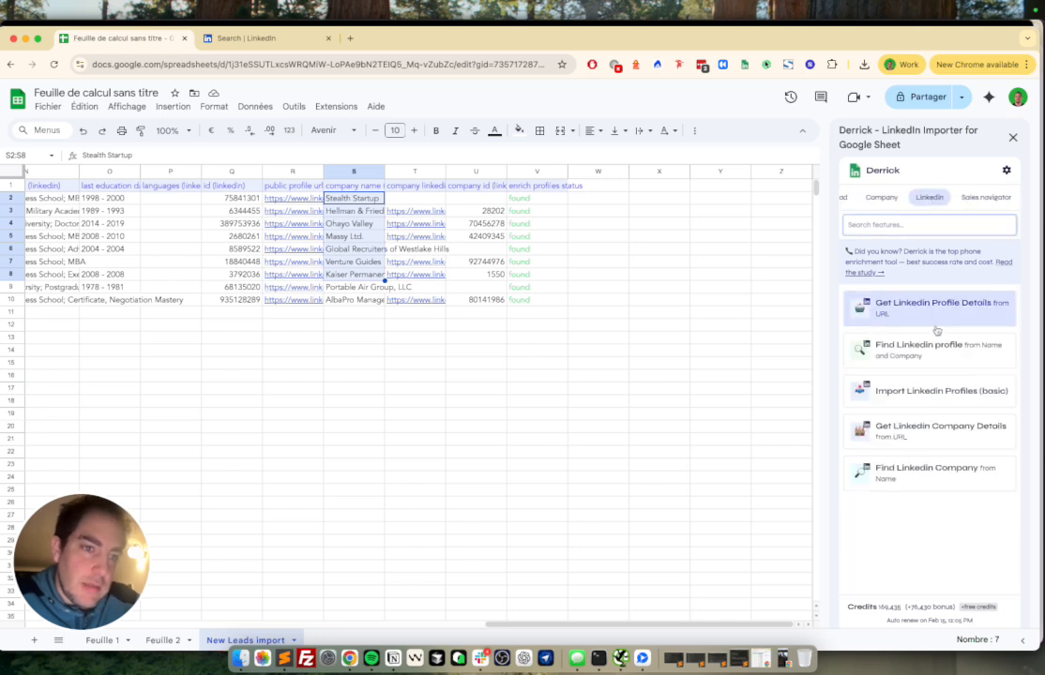
{"action": "left_click", "coordinate": [943, 431]}
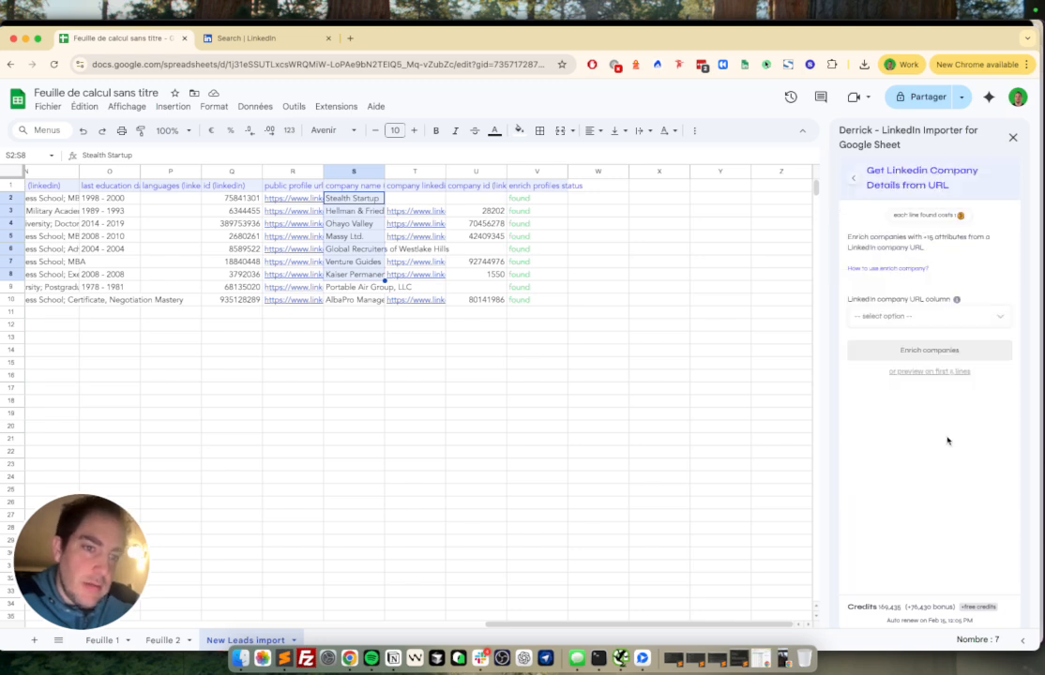
Step: Set the URL source to the company linkedin url (linkedin) column and select cells T1:T10
{"action": "left_click", "coordinate": [905, 319]}
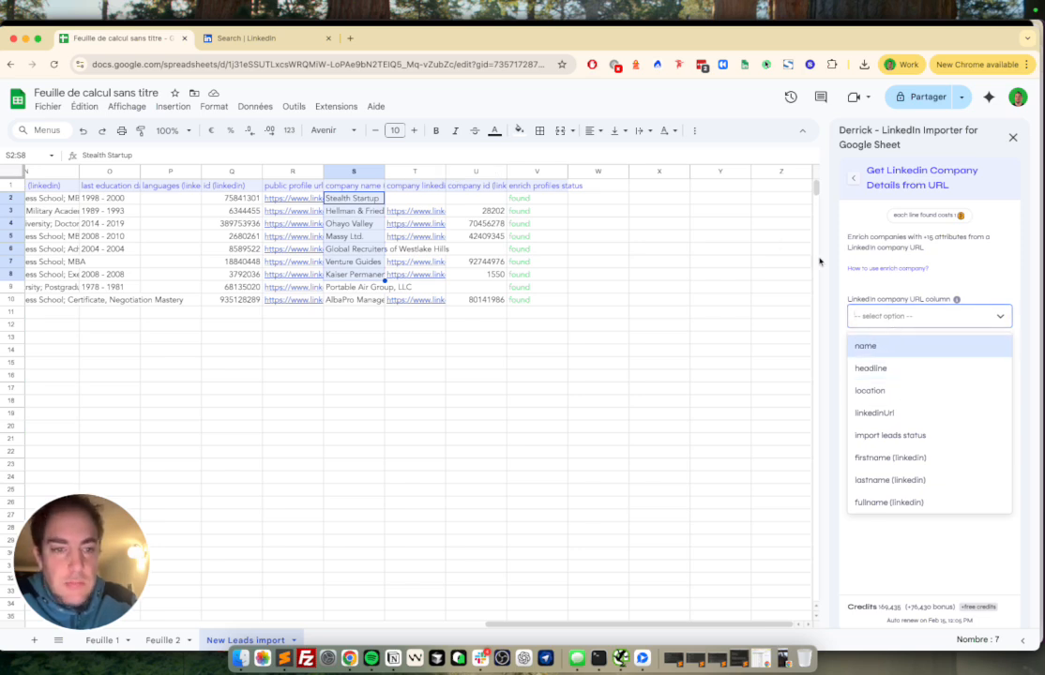
{"action": "type", "text": "com"}
{"action": "left_click", "coordinate": [885, 389]}
{"action": "left_click", "coordinate": [897, 318]}
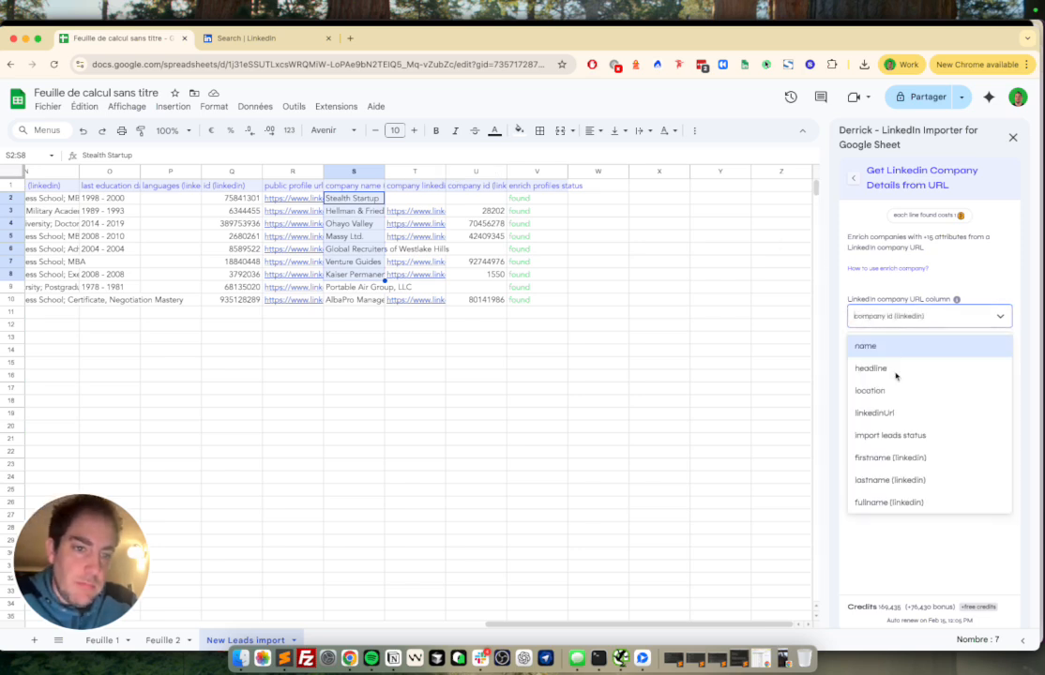
{"action": "type", "text": "com"}
{"action": "left_click", "coordinate": [906, 368]}
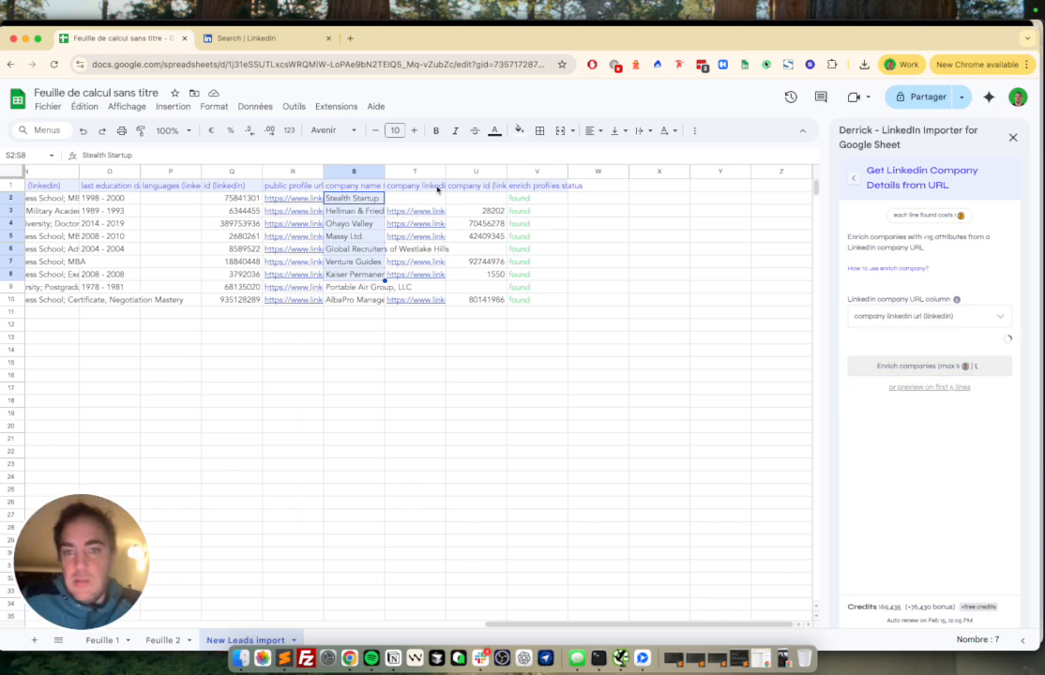
{"action": "left_click_drag", "start_coordinate": [437, 186], "coordinate": [438, 292]}
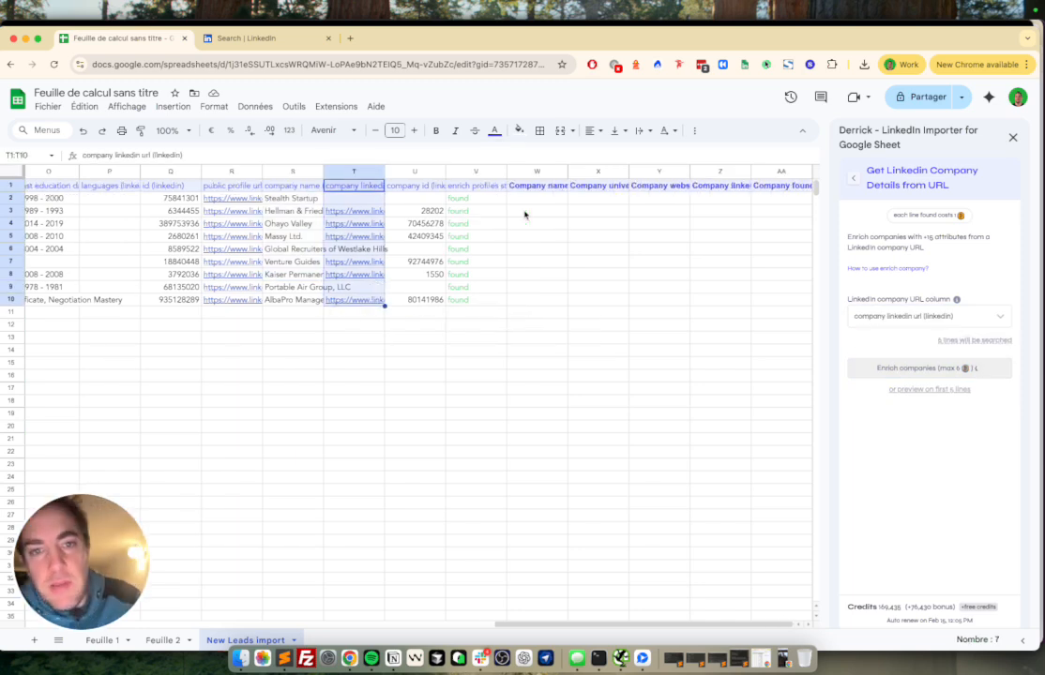
Step: Scroll right to review the new company name, website, founded year, staff count, city and industry columns, then back left
{"action": "scroll", "coordinate": [537, 202], "scroll_direction": "right", "scroll_amount": 4}
{"action": "scroll", "coordinate": [540, 201], "scroll_direction": "right", "scroll_amount": 3}
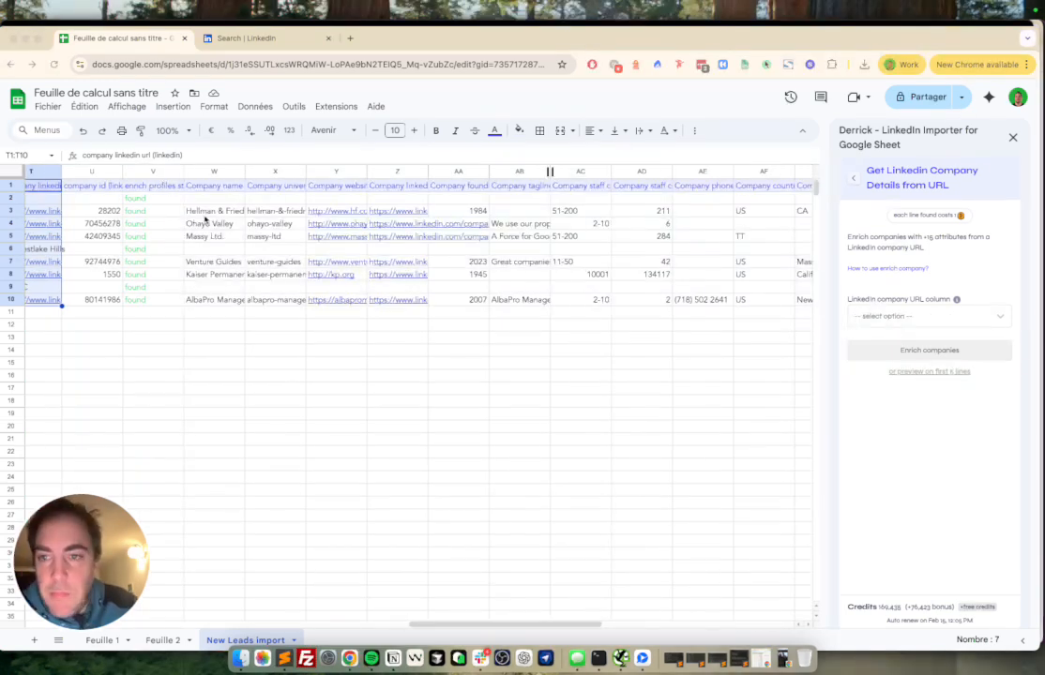
{"action": "scroll", "coordinate": [210, 227], "scroll_direction": "right", "scroll_amount": 10}
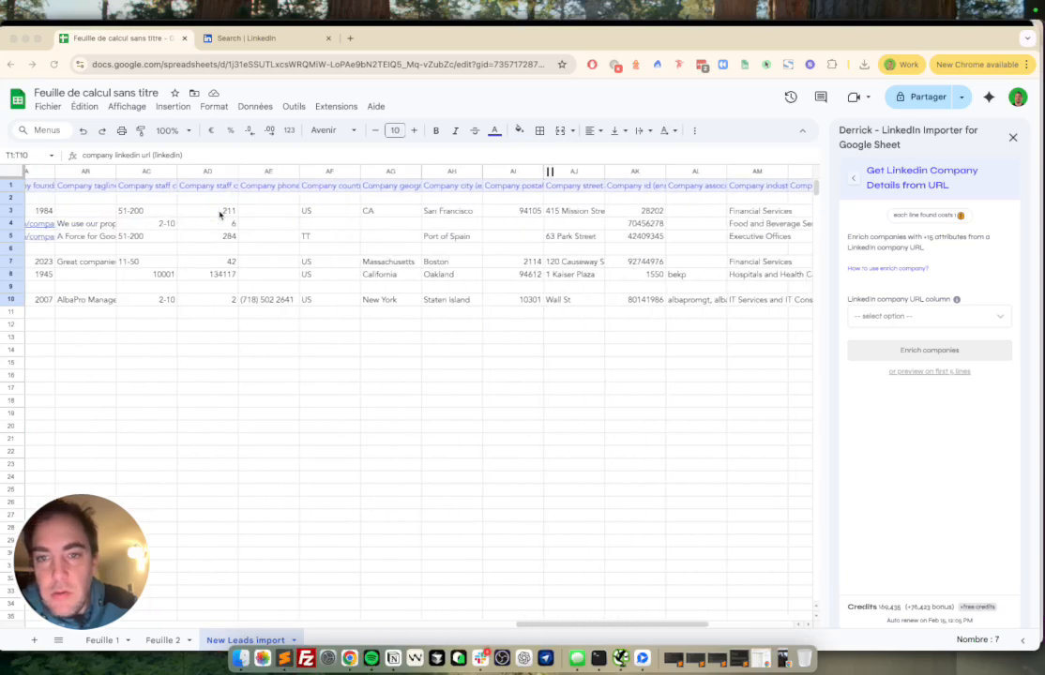
{"action": "scroll", "coordinate": [219, 214], "scroll_direction": "left", "scroll_amount": 20}
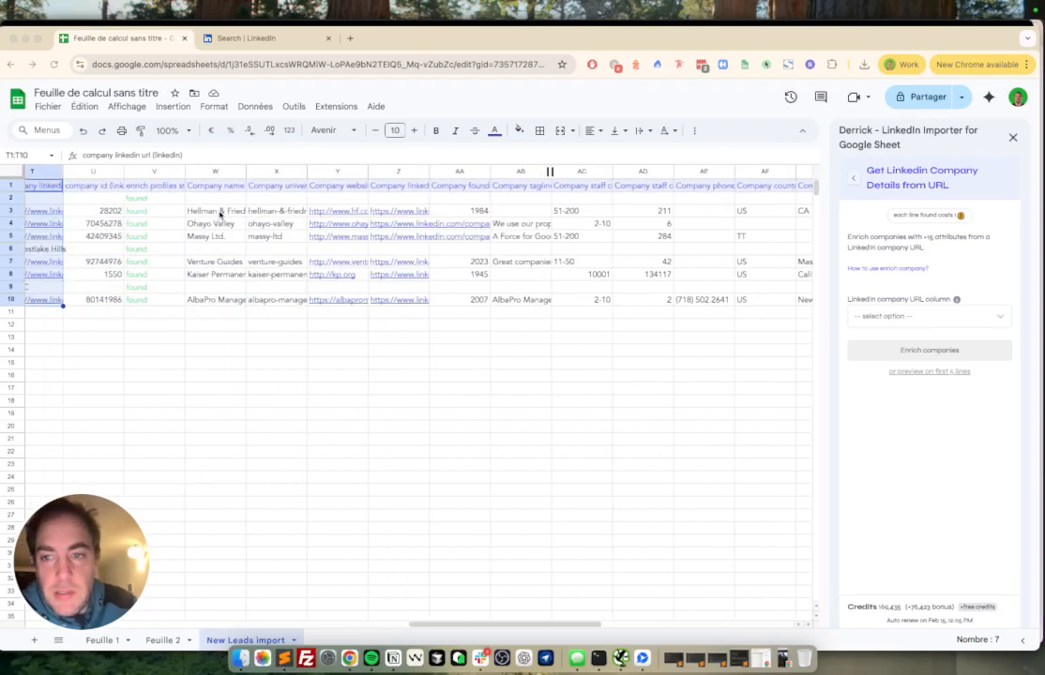